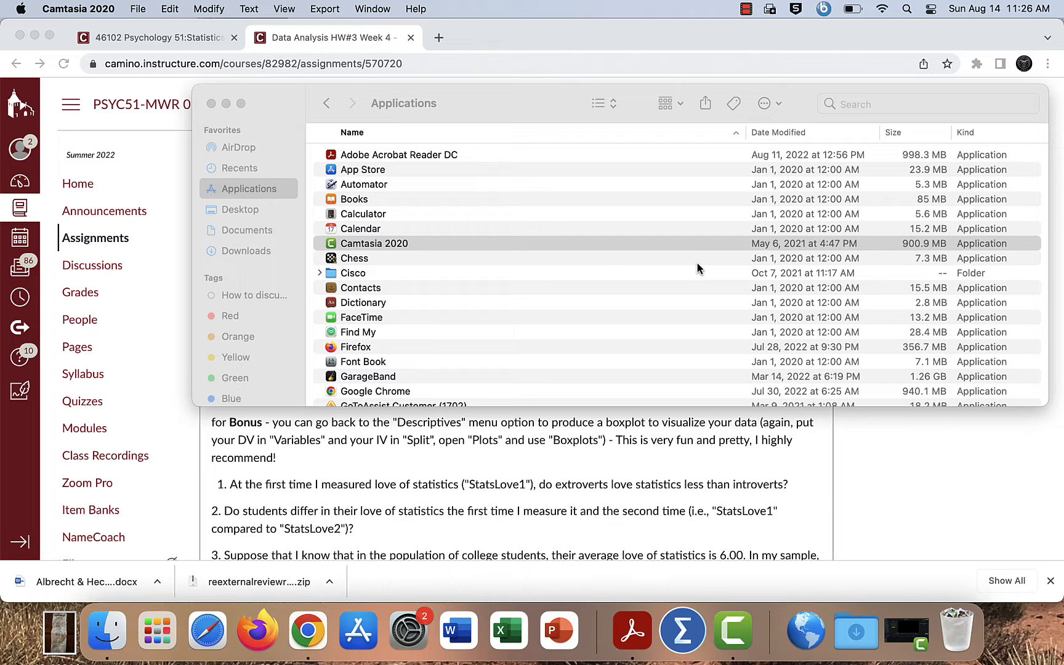
# Step: Download Final exam data.sav from the Week 4 module on the course home page and check the recent downloads for it
pyautogui.click(172, 139)
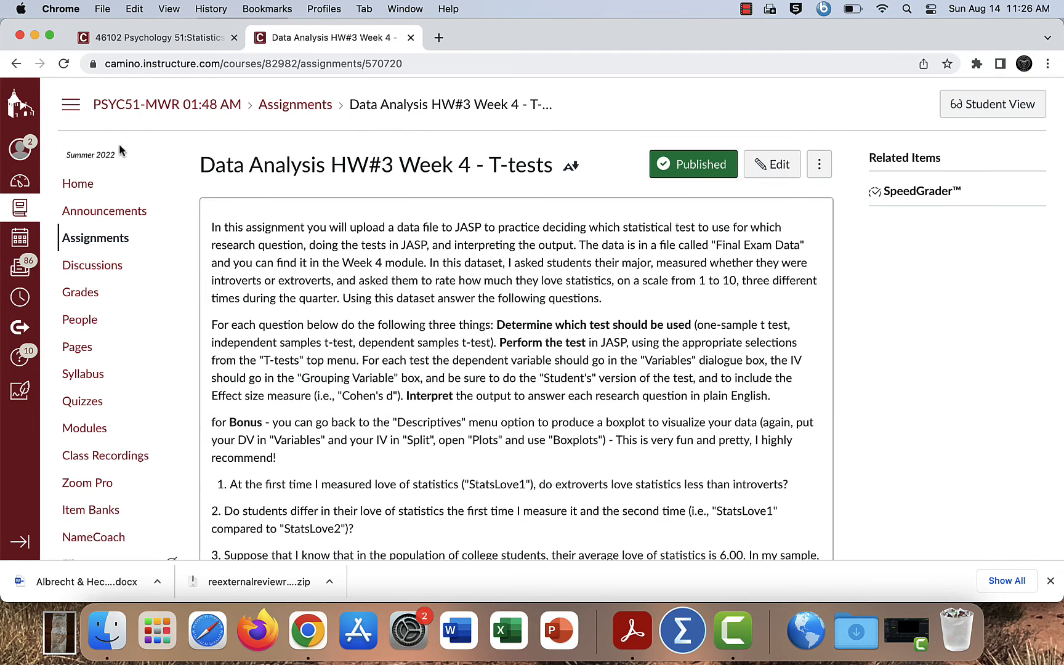
pyautogui.click(76, 188)
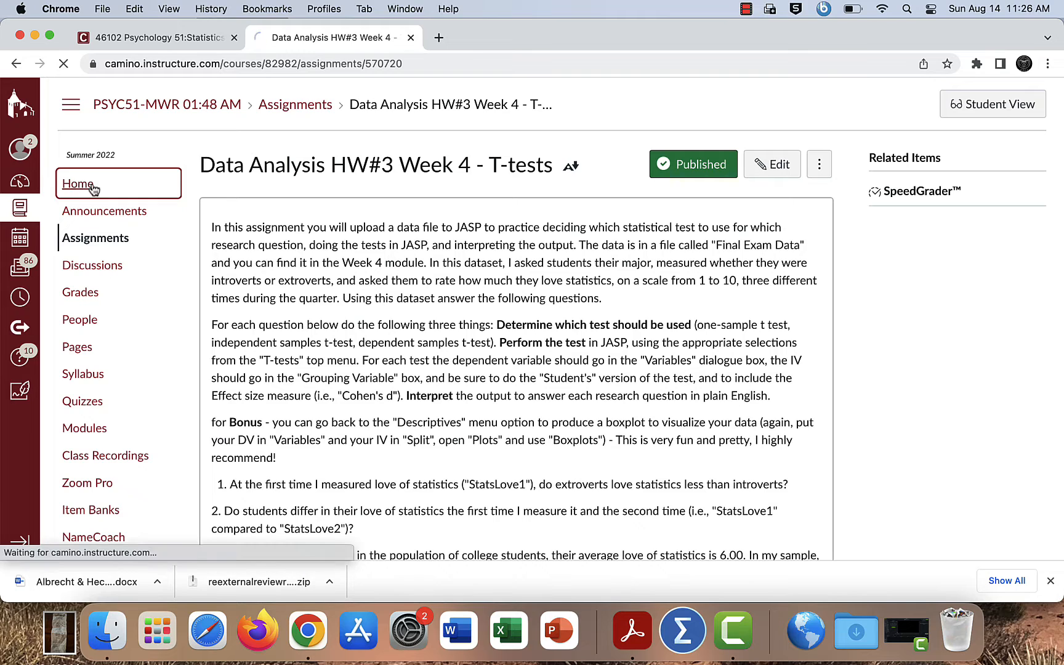
pyautogui.scroll(-5, 352, 185)
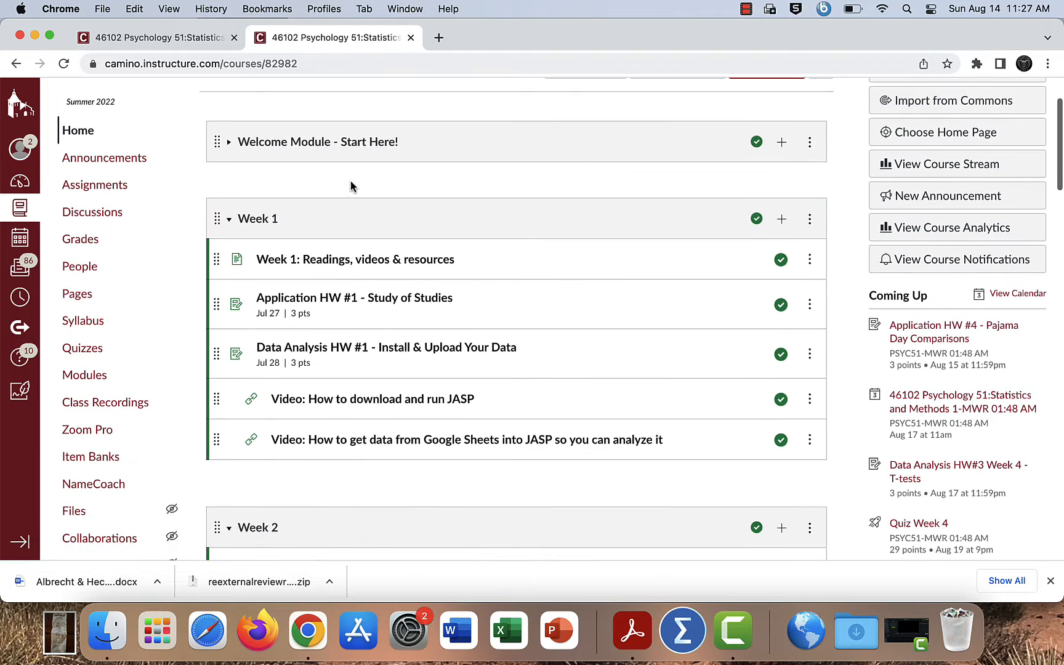
pyautogui.scroll(-2, 352, 186)
pyautogui.scroll(-12, 352, 185)
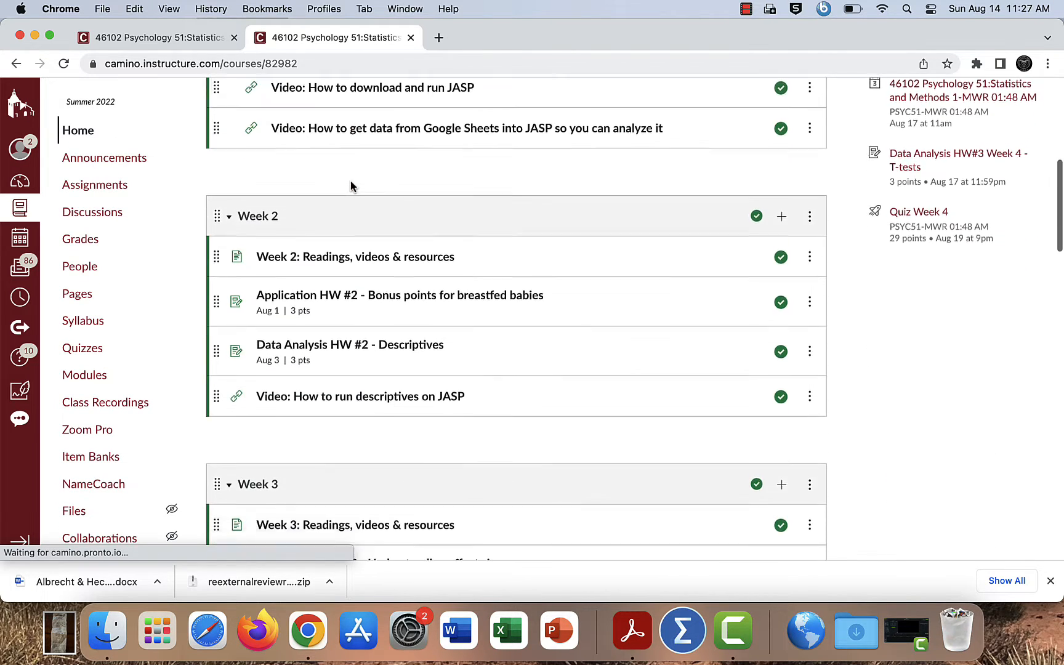
pyautogui.scroll(-3, 351, 186)
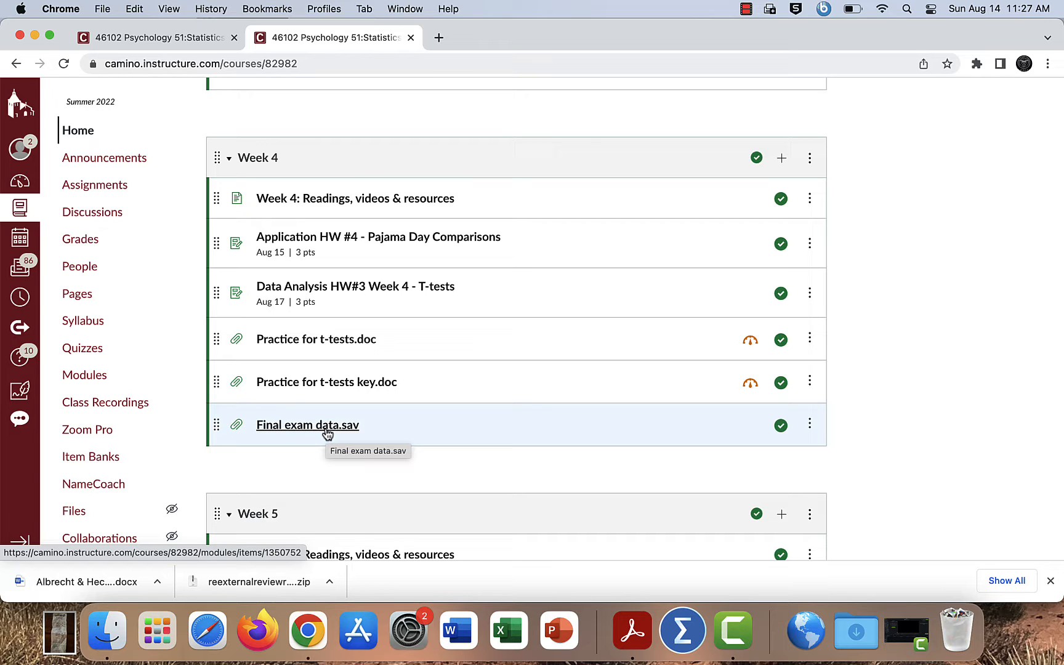
pyautogui.click(327, 431)
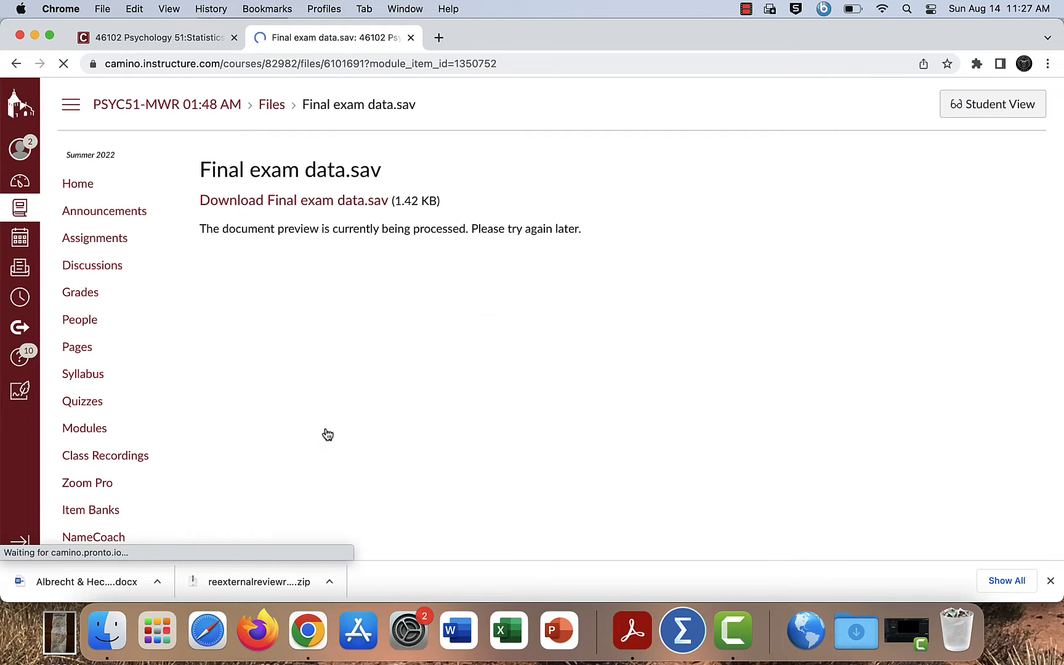
pyautogui.click(296, 206)
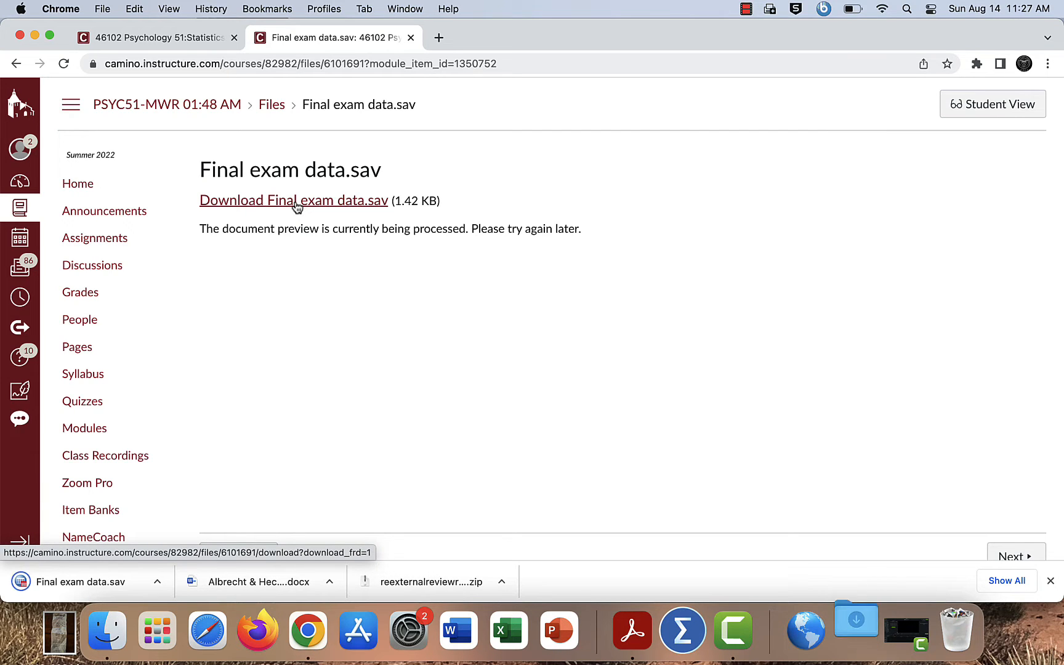
pyautogui.click(856, 631)
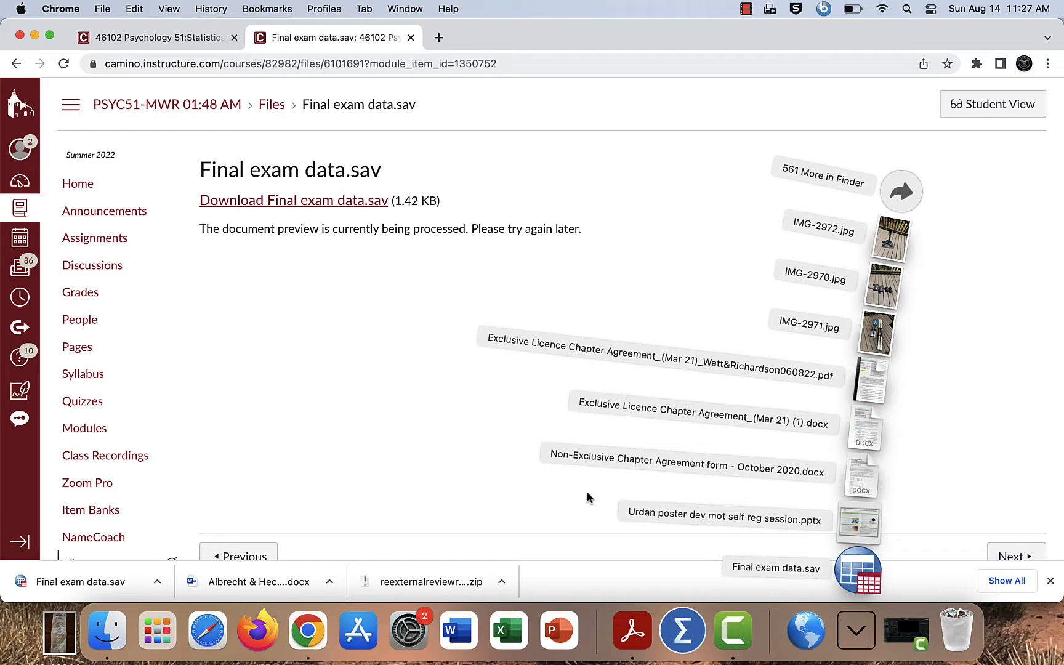
pyautogui.click(535, 498)
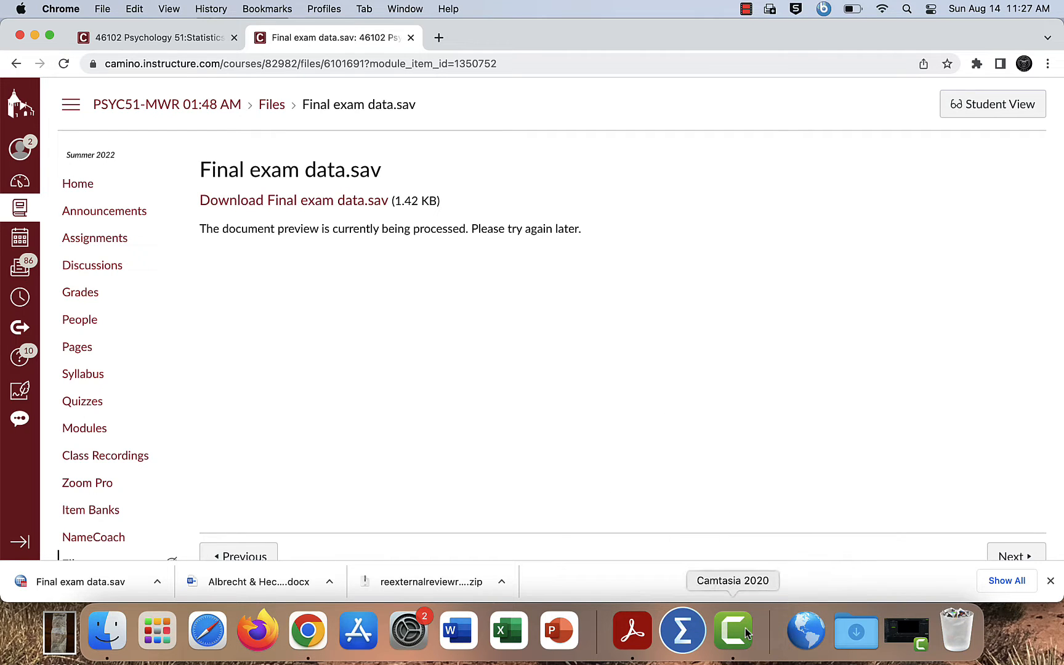
# Step: Switch to Finder and launch JASP from the Applications folder
pyautogui.click(114, 625)
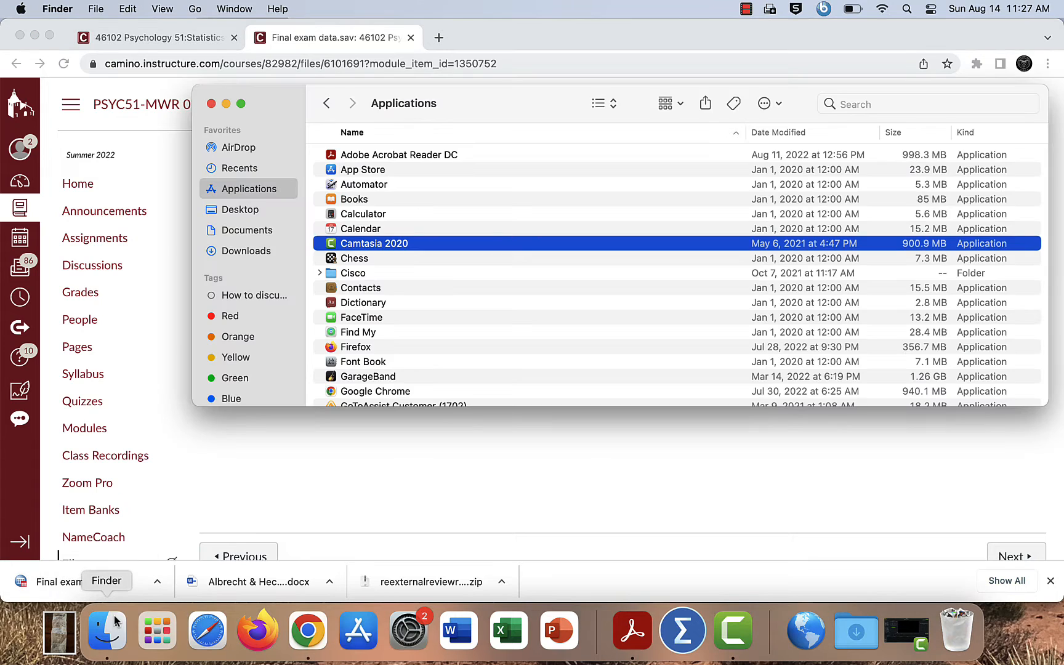
pyautogui.click(355, 305)
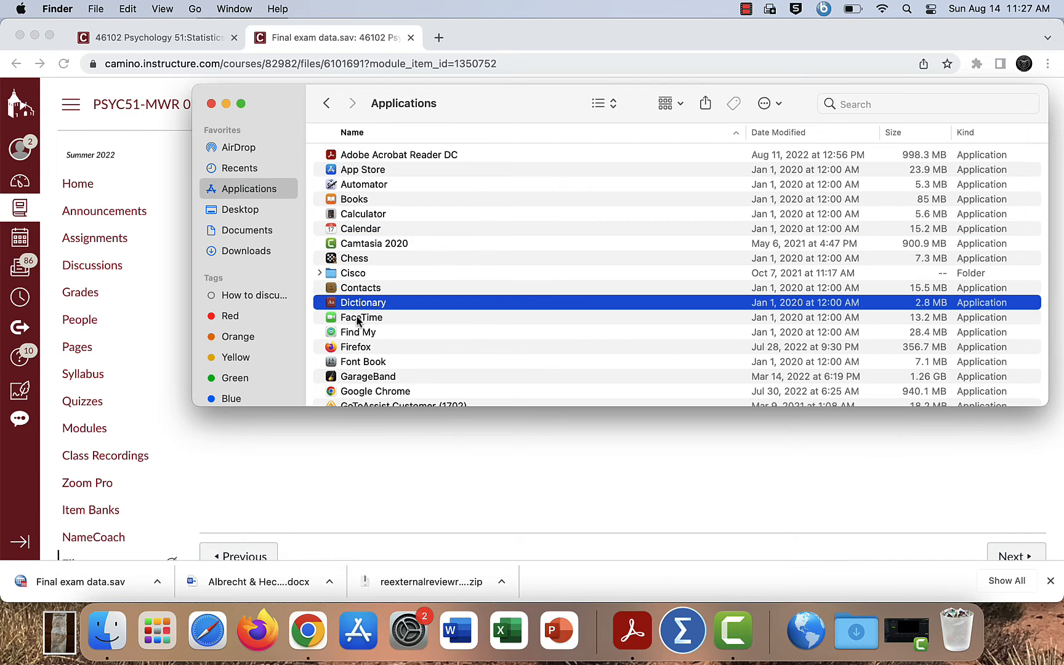
pyautogui.scroll(-5, 357, 317)
pyautogui.scroll(-2, 358, 319)
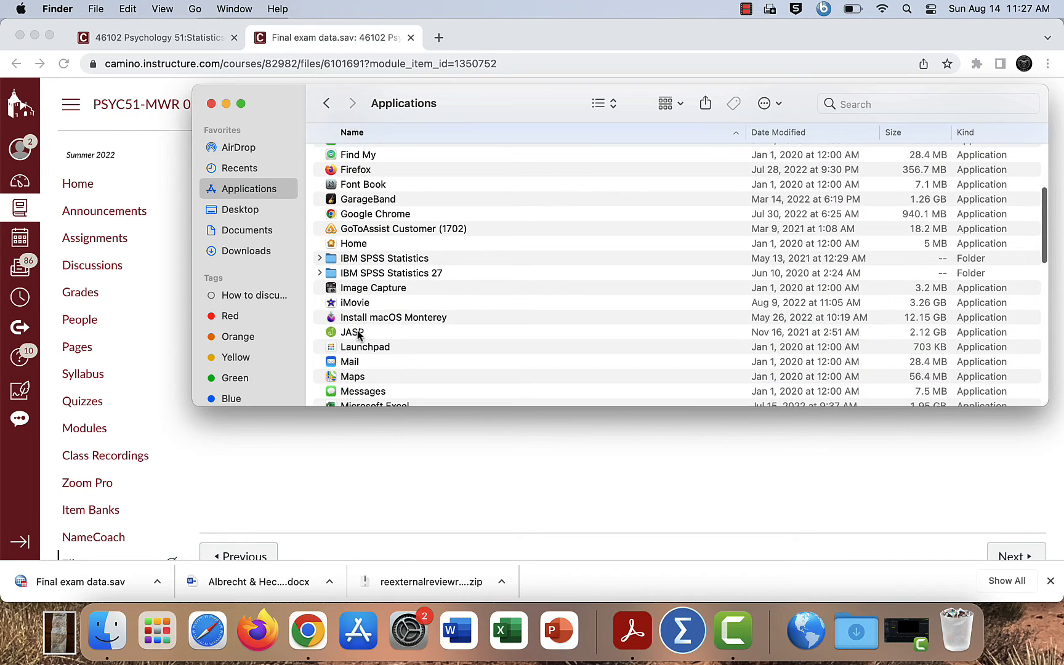
pyautogui.doubleClick(358, 333)
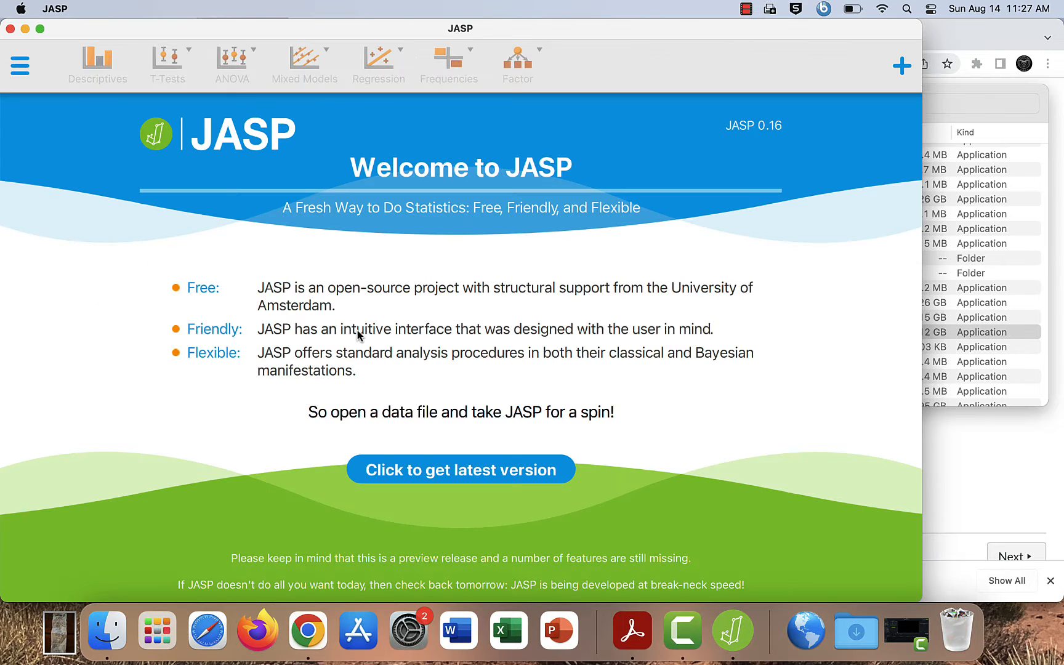
# Step: Open Final exam data.sav from the computer's Downloads folder in JASP
pyautogui.click(20, 64)
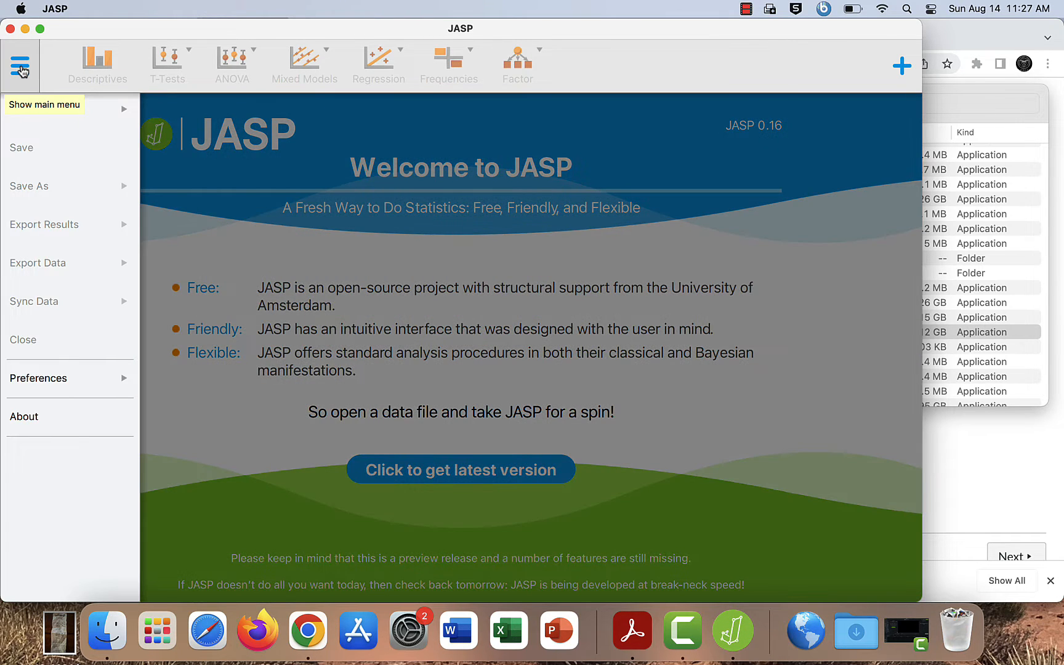
pyautogui.click(126, 111)
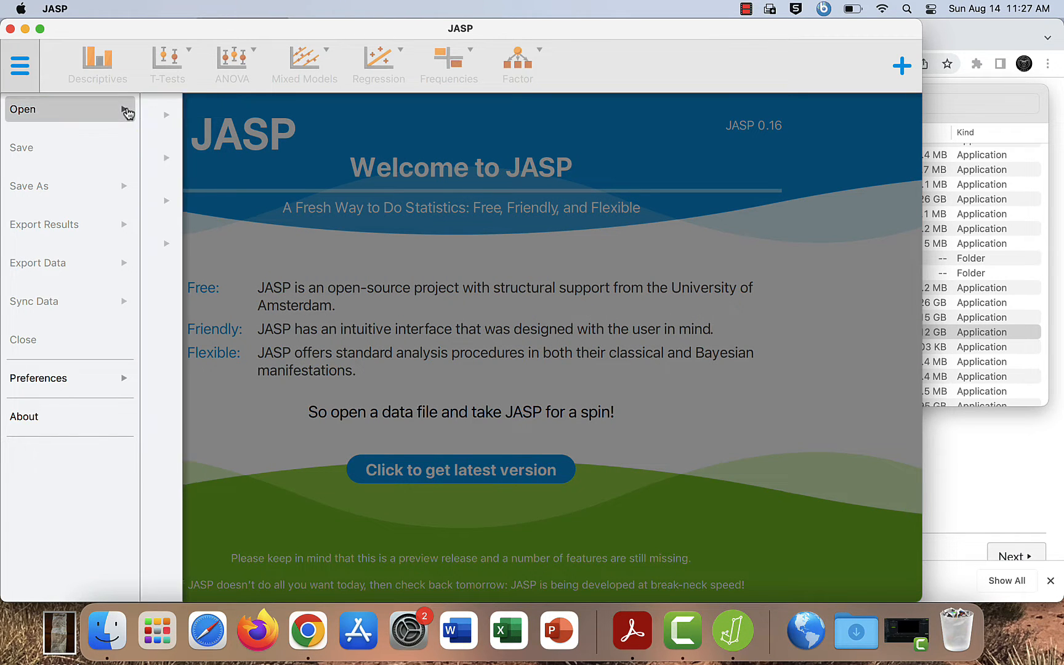
pyautogui.click(199, 160)
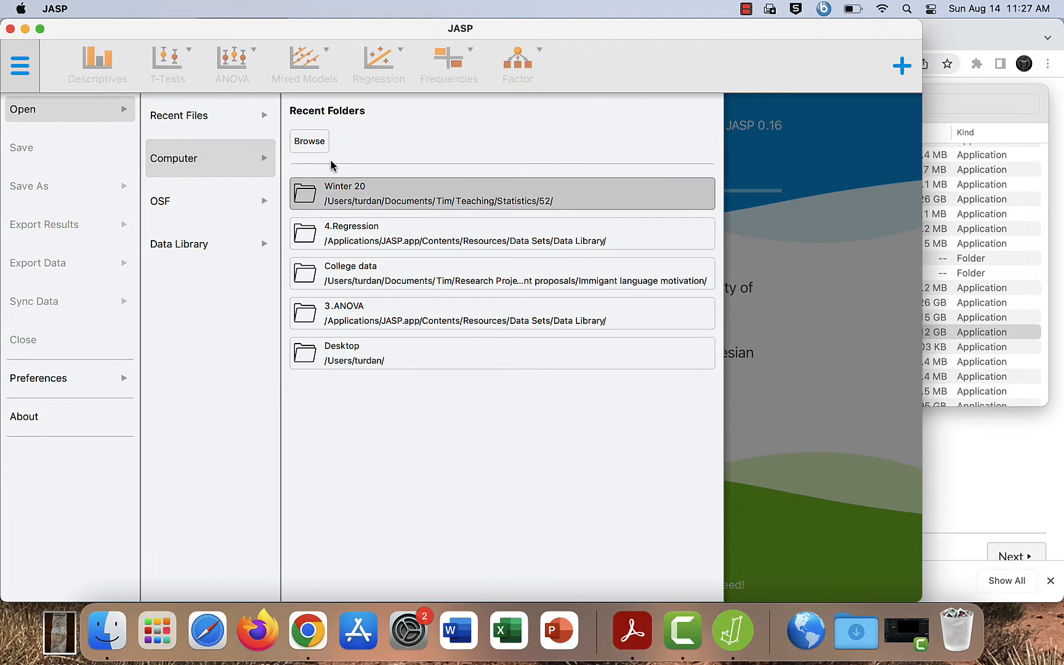
pyautogui.click(310, 141)
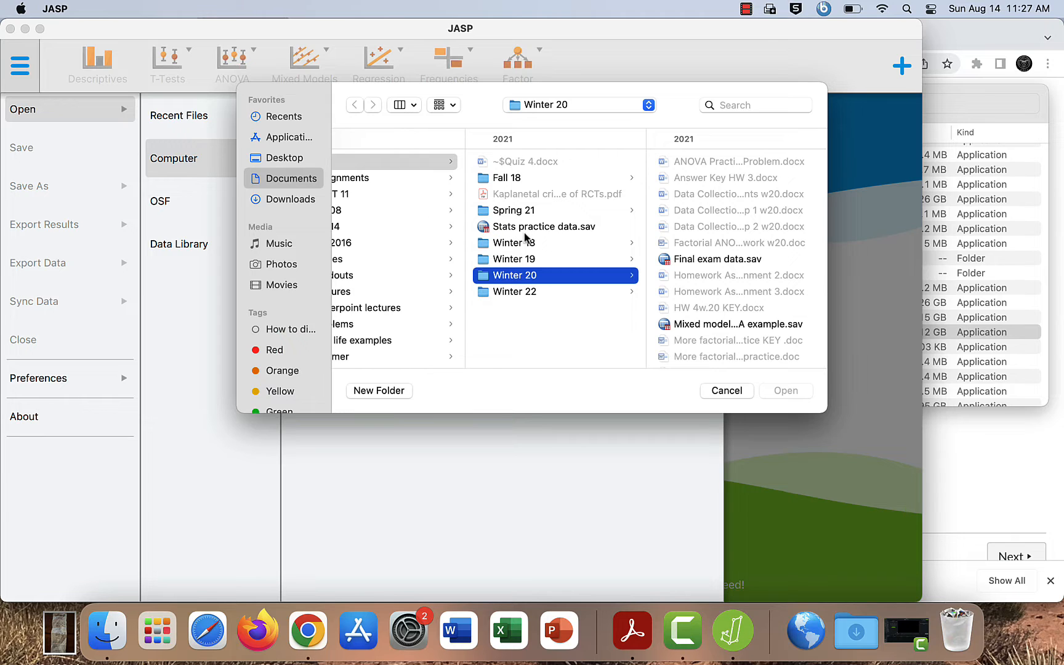
pyautogui.click(301, 198)
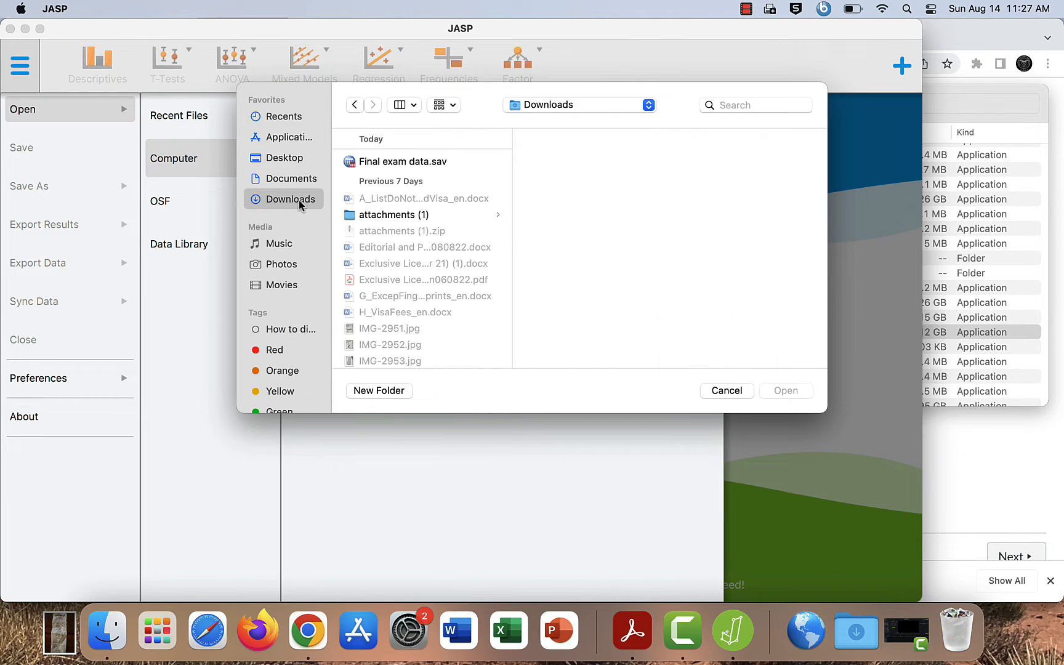
pyautogui.click(398, 163)
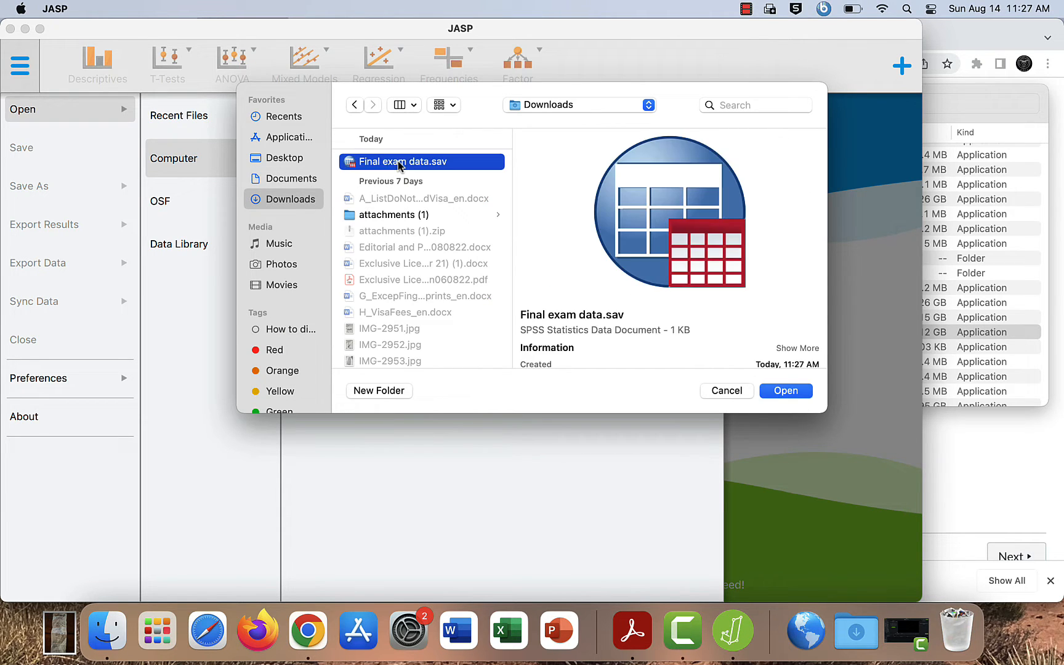
pyautogui.click(779, 391)
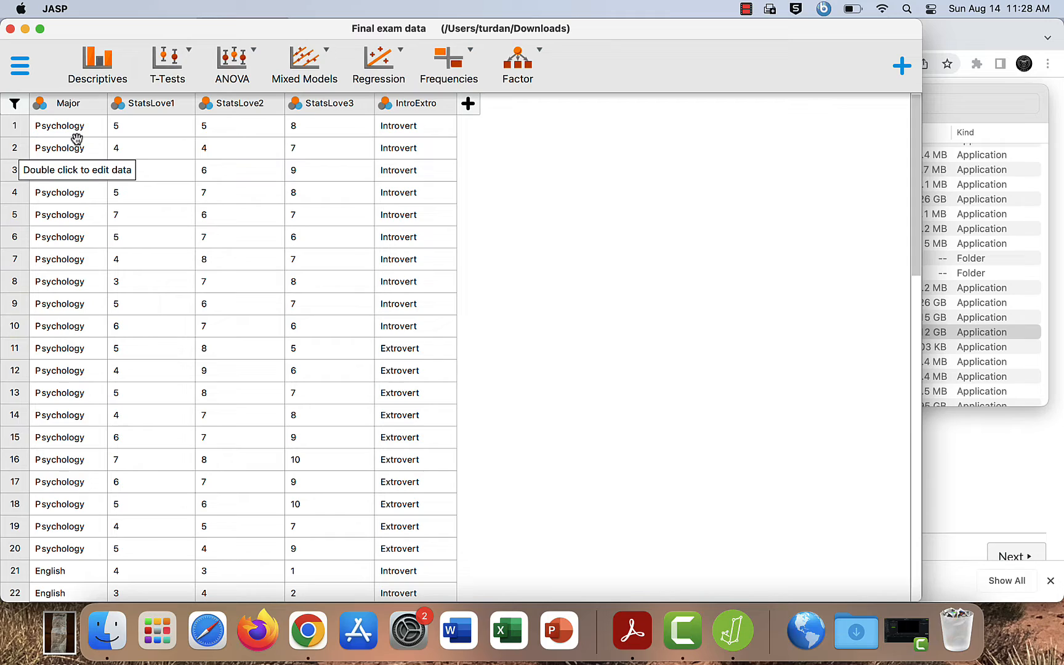
# Step: Look through the dataset's rows for the Major, StatsLove1 to StatsLove3 and IntroExtro columns
pyautogui.scroll(-5, 76, 138)
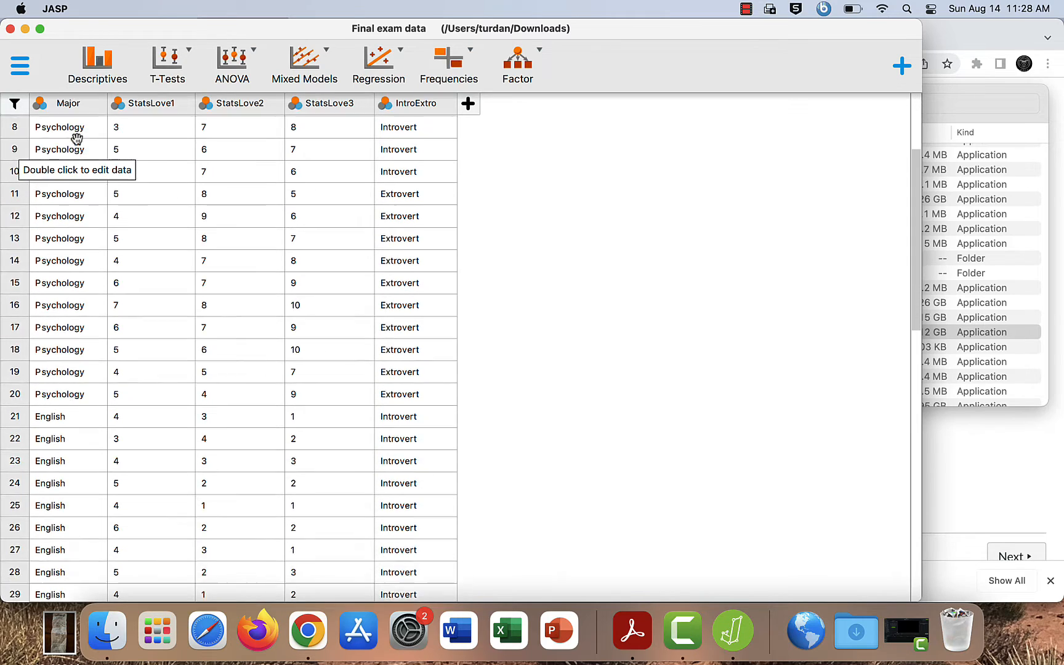
pyautogui.scroll(-12, 77, 138)
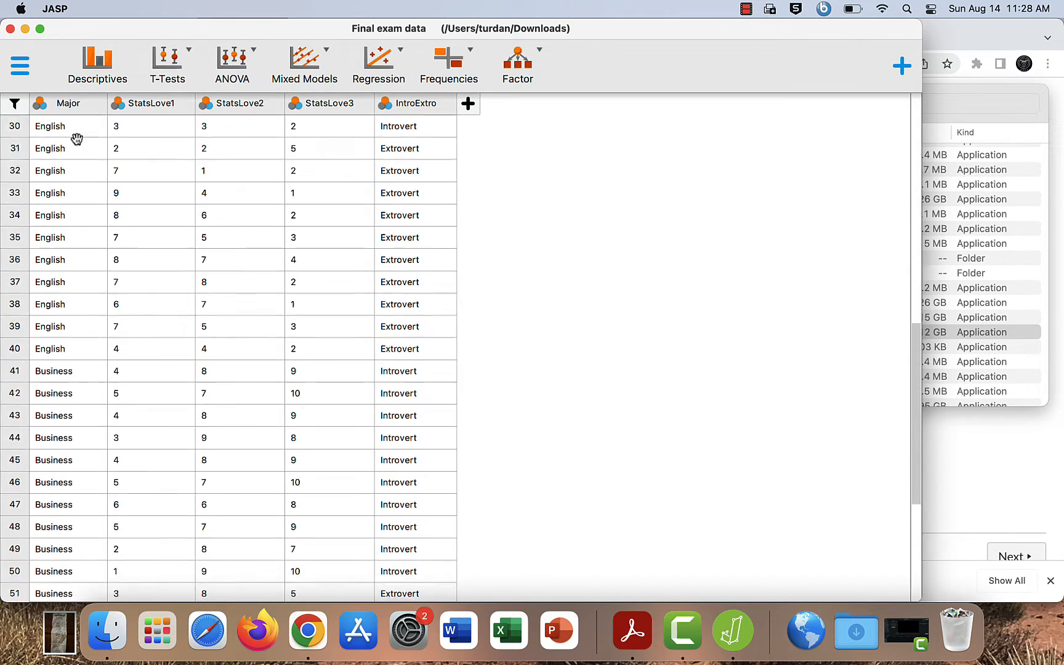
pyautogui.scroll(-1, 76, 138)
pyautogui.scroll(-3, 76, 138)
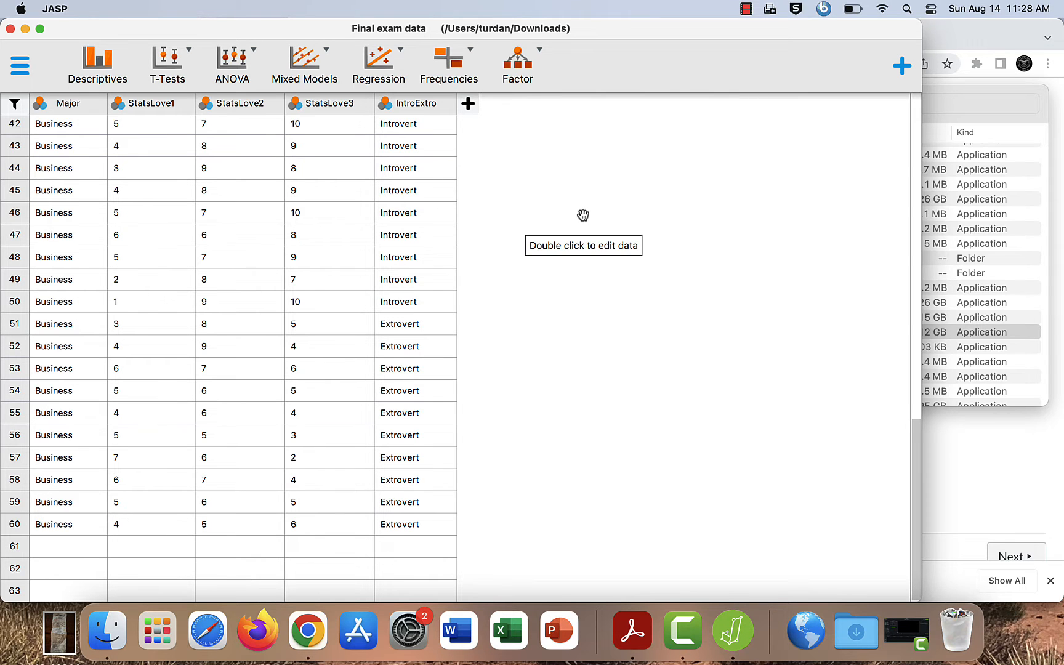
pyautogui.scroll(5, 583, 215)
pyautogui.scroll(10, 583, 214)
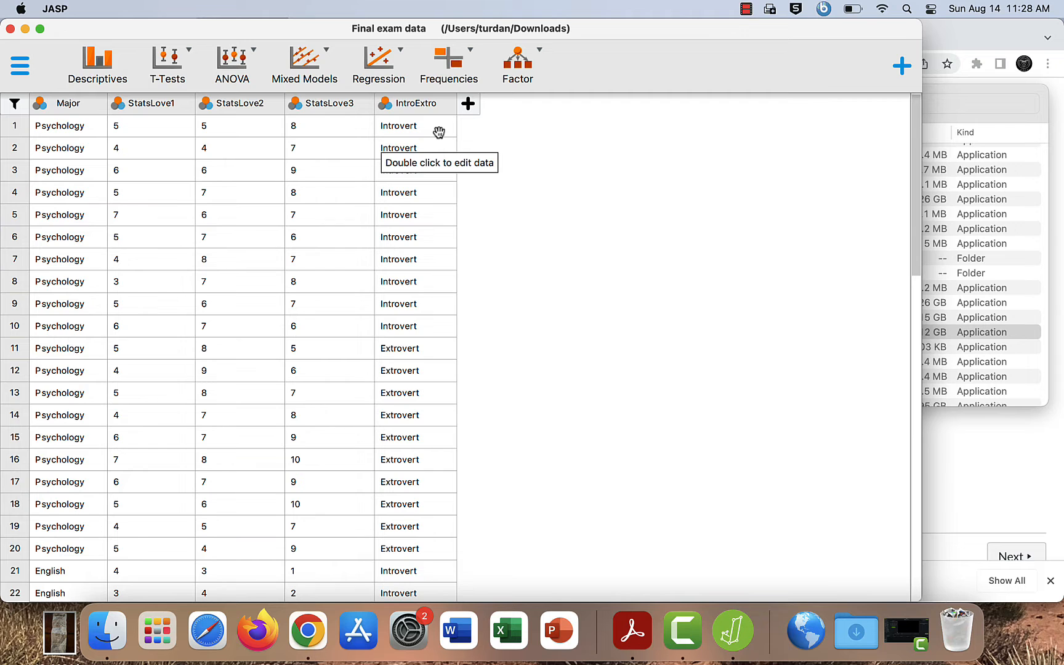
pyautogui.scroll(-10, 439, 133)
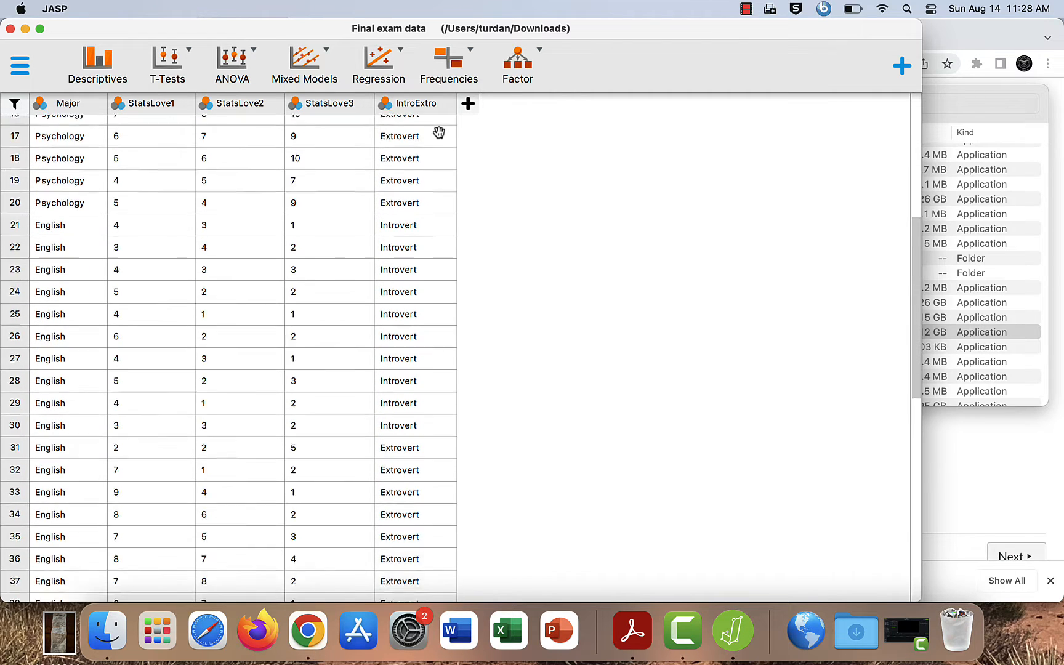
# Step: Set up a classical Independent Samples T-Test with IntroExtro as grouping variable and StatsLove1 as dependent variable
pyautogui.click(183, 57)
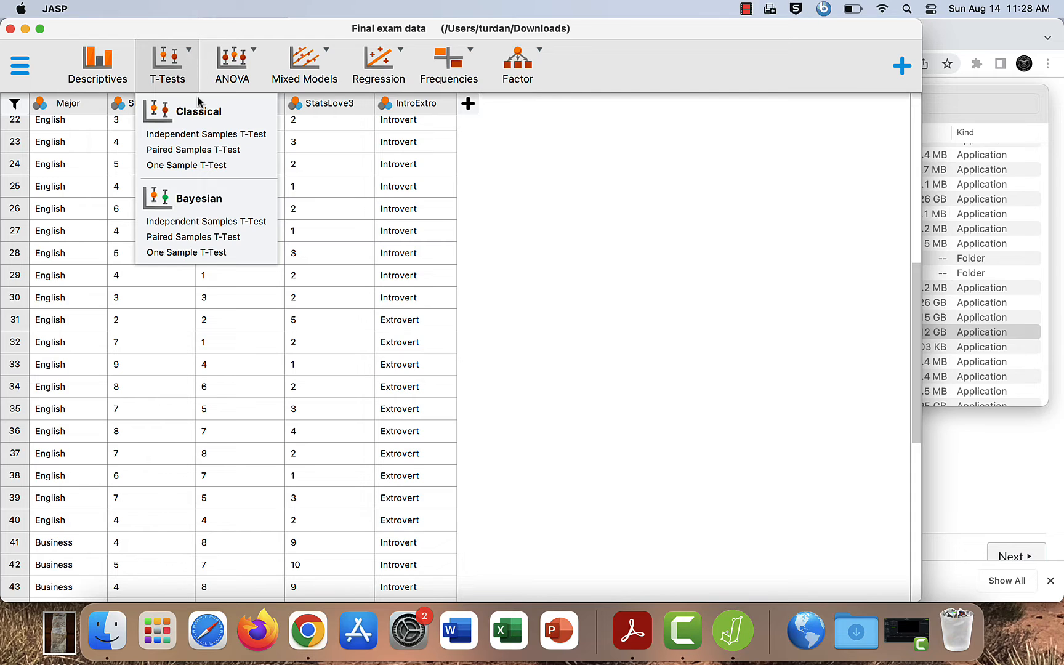
pyautogui.click(209, 133)
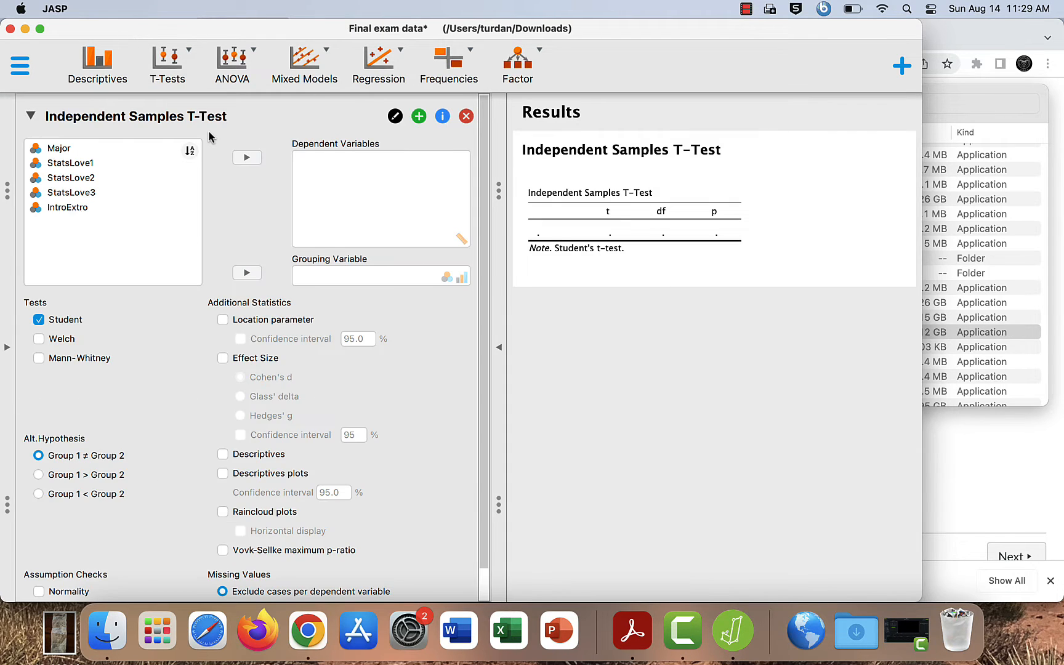
pyautogui.click(133, 215)
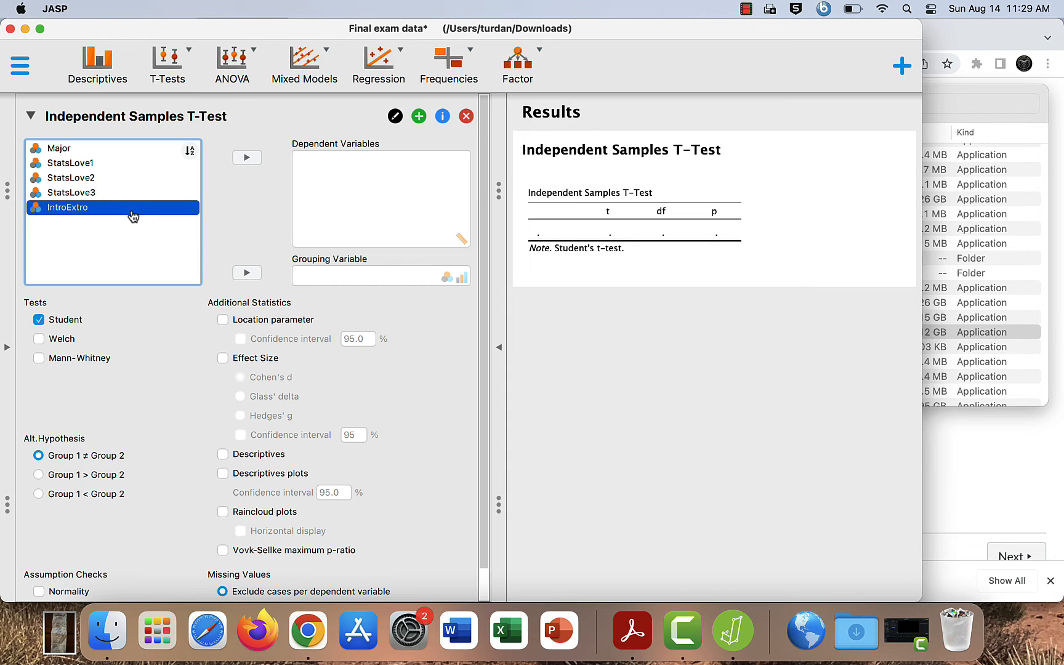
pyautogui.click(246, 275)
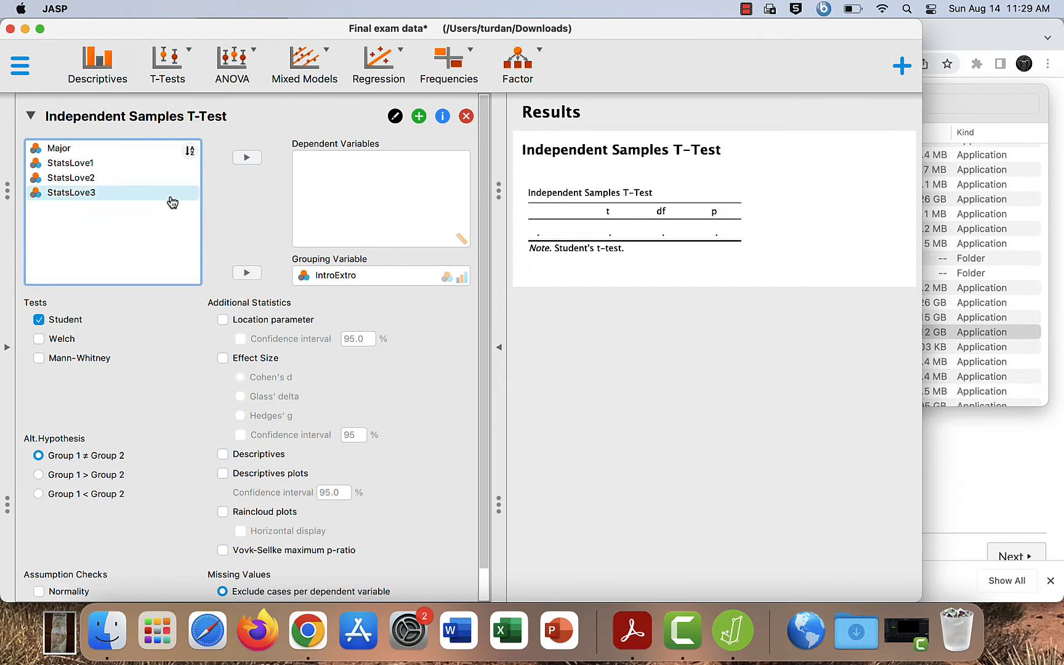
pyautogui.click(134, 163)
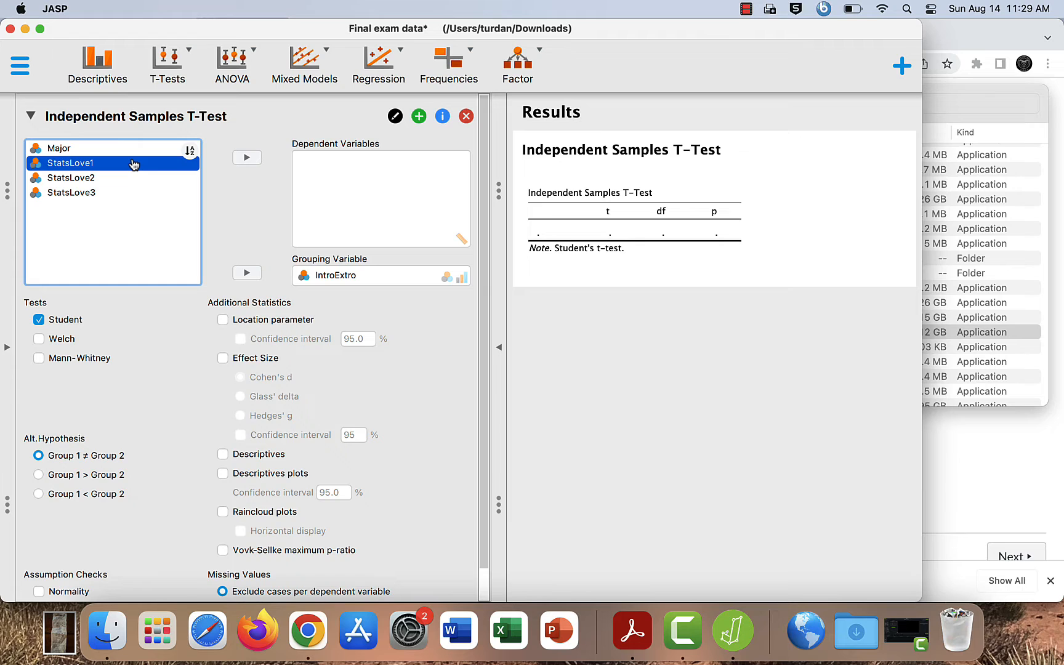
pyautogui.click(246, 158)
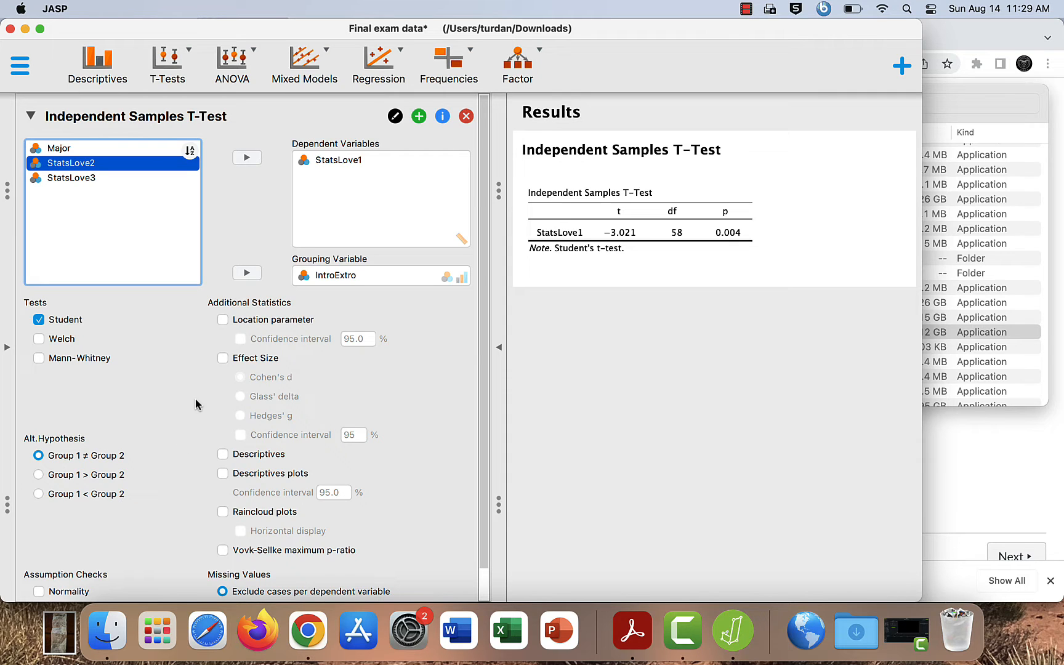
# Step: Add the Cohen's d effect size and group descriptives to the t-test, and collapse the analysis options to show only the results
pyautogui.click(222, 359)
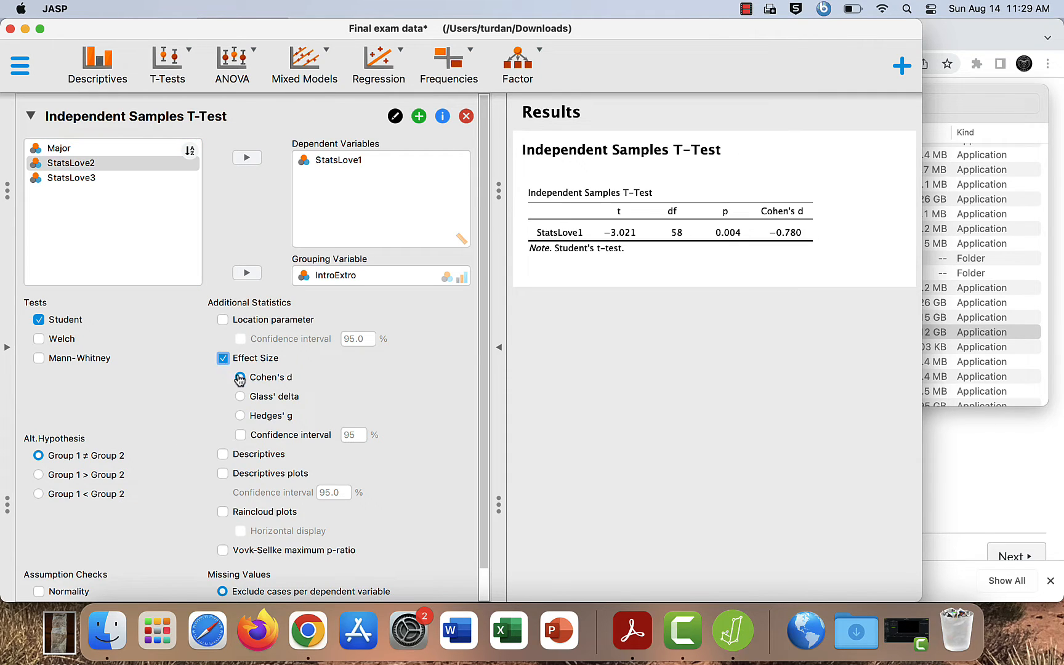
pyautogui.scroll(-2, 176, 387)
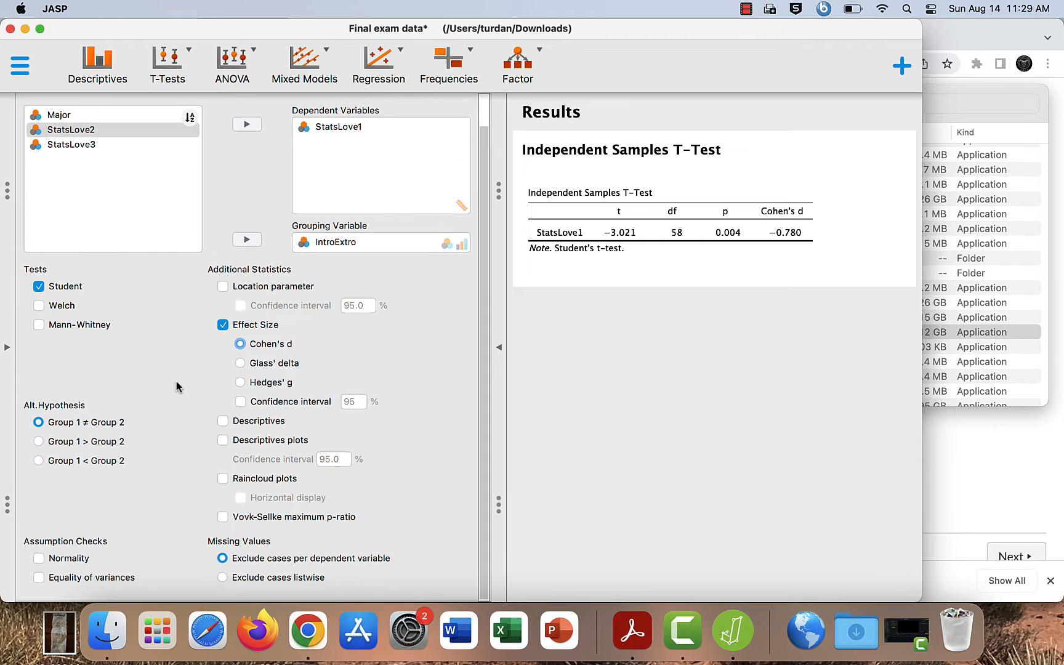
pyautogui.click(223, 421)
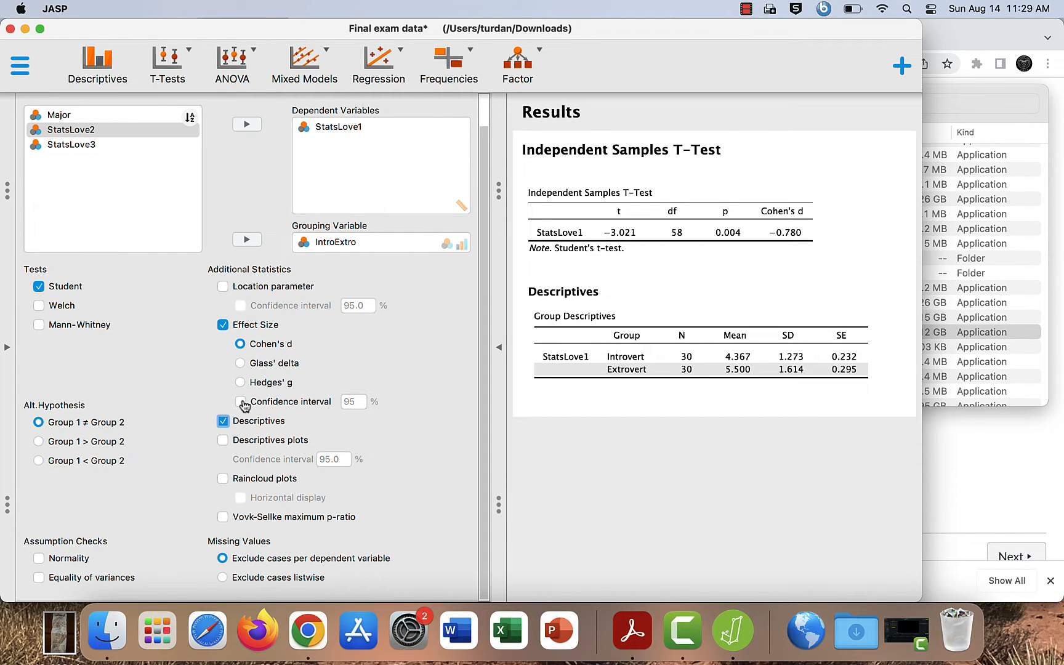
pyautogui.click(242, 404)
pyautogui.click(242, 403)
pyautogui.click(497, 346)
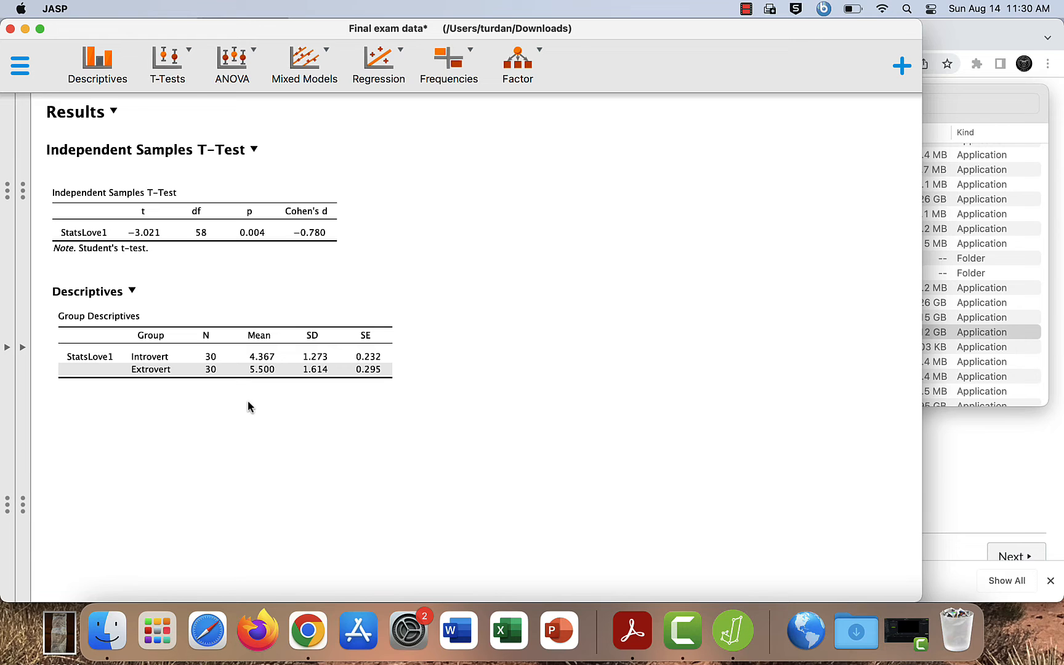
# Step: Set up a classical Paired Samples T-Test comparing StatsLove1 with StatsLove2, including the effect size and descriptives
pyautogui.click(193, 58)
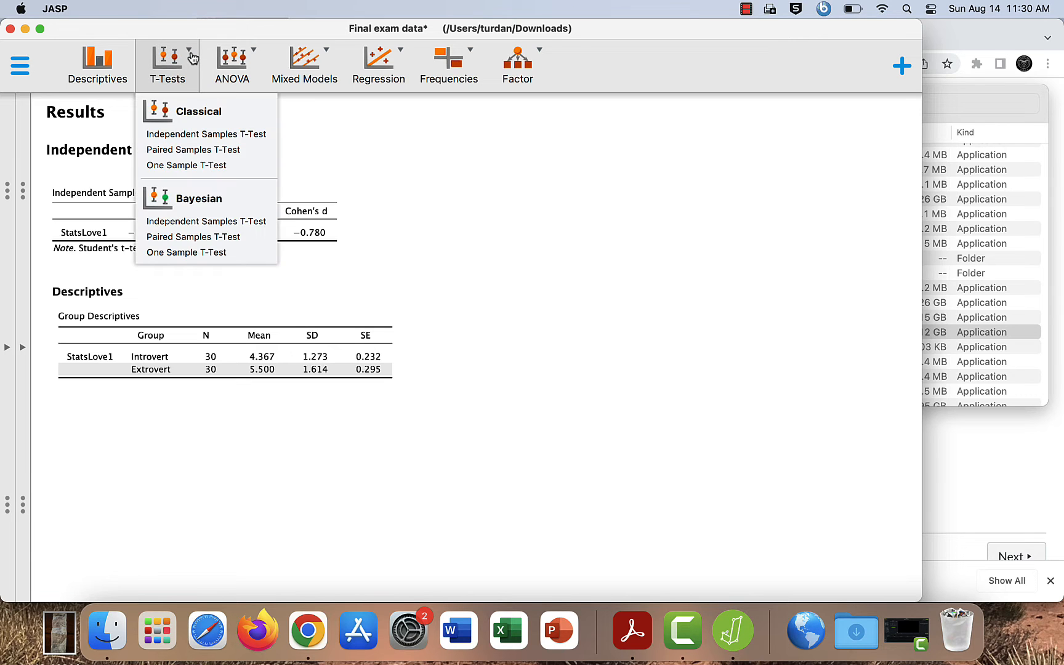
pyautogui.click(201, 154)
pyautogui.click(150, 182)
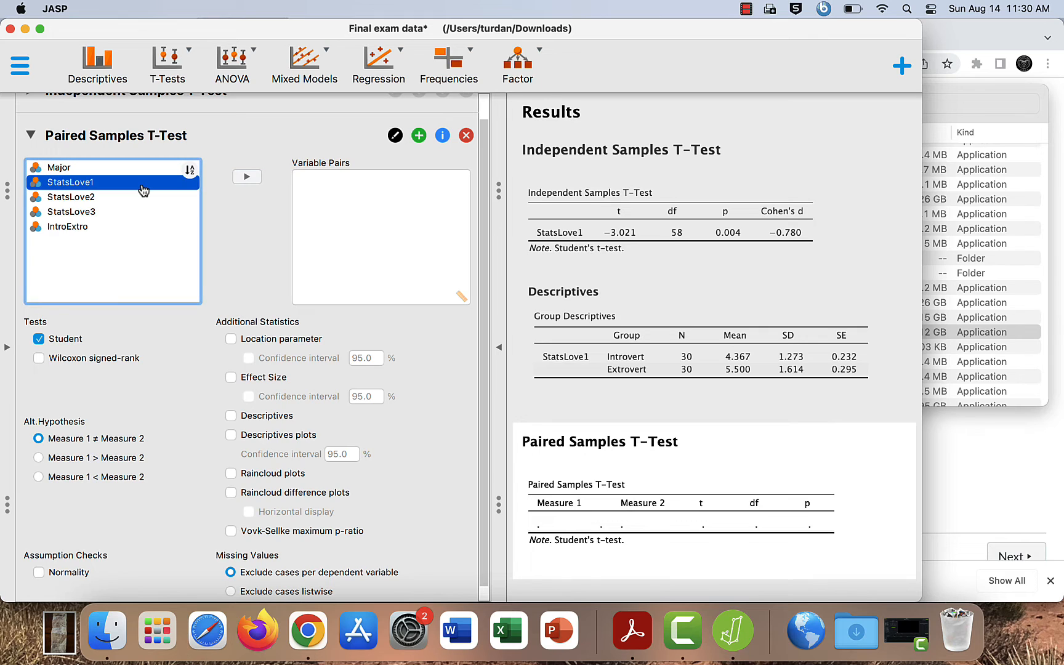
pyautogui.click(247, 177)
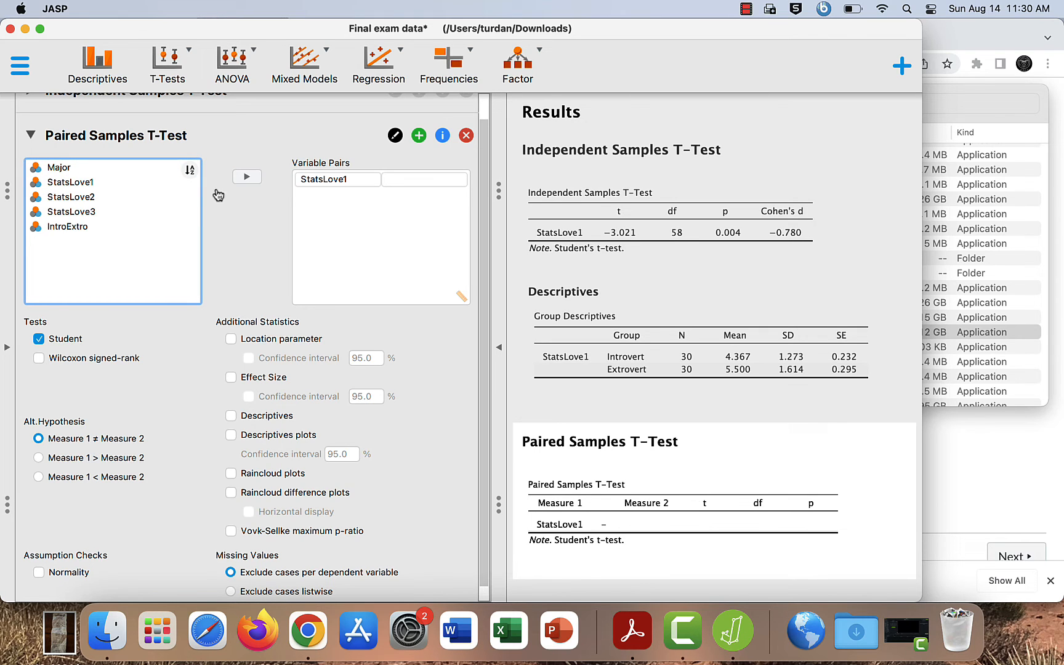
pyautogui.click(143, 197)
pyautogui.click(241, 178)
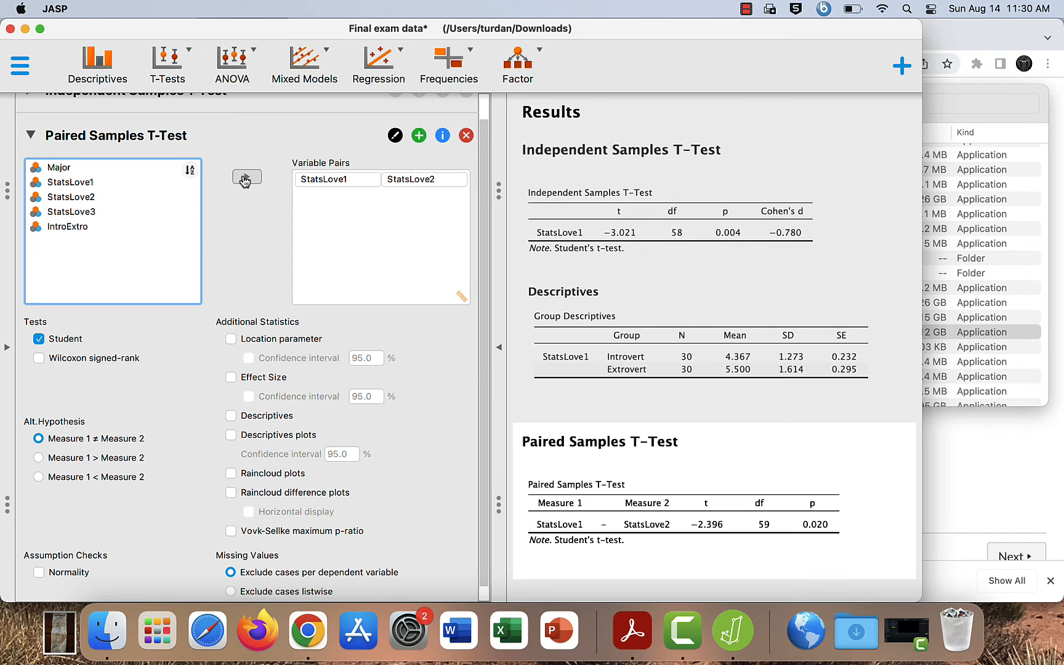
pyautogui.click(231, 377)
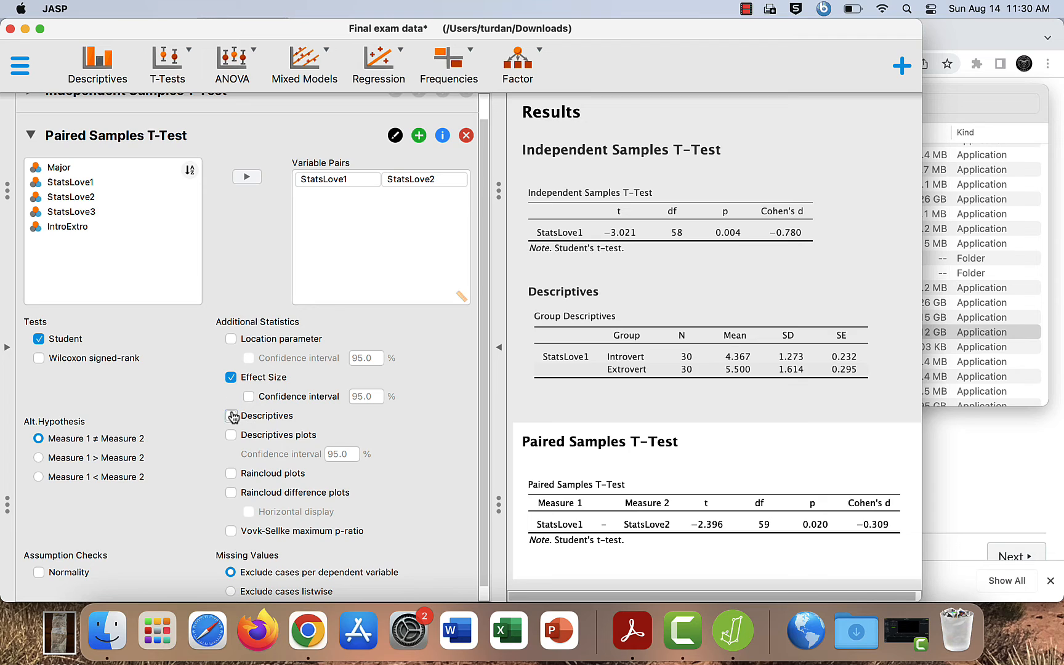
pyautogui.click(232, 416)
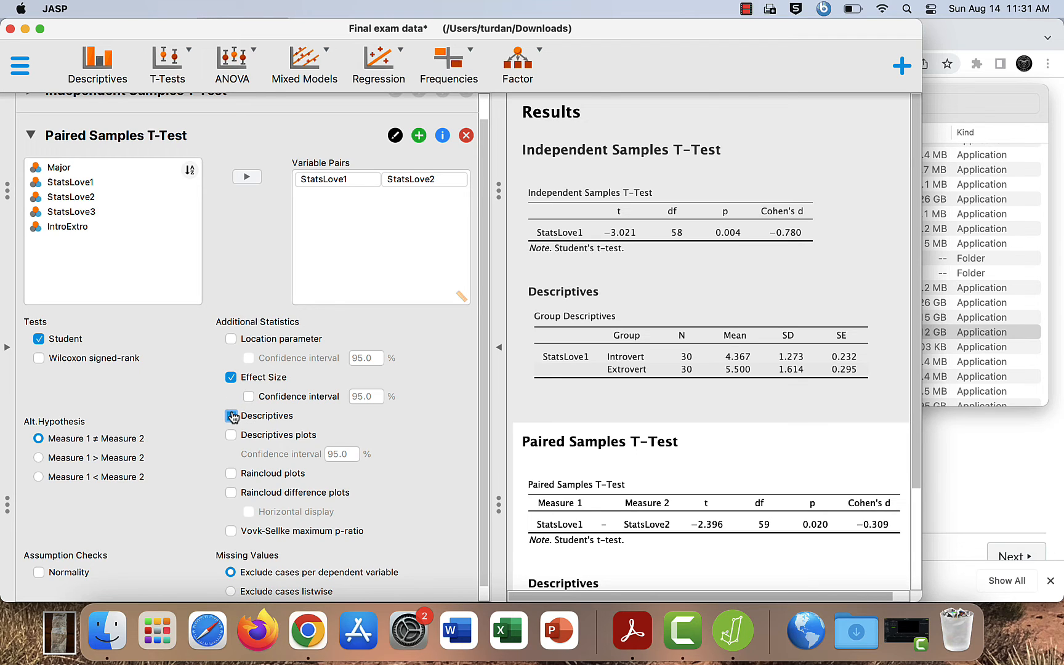
# Step: Add a classical One Sample T-Test with StatsLove3 as its variable
pyautogui.click(193, 60)
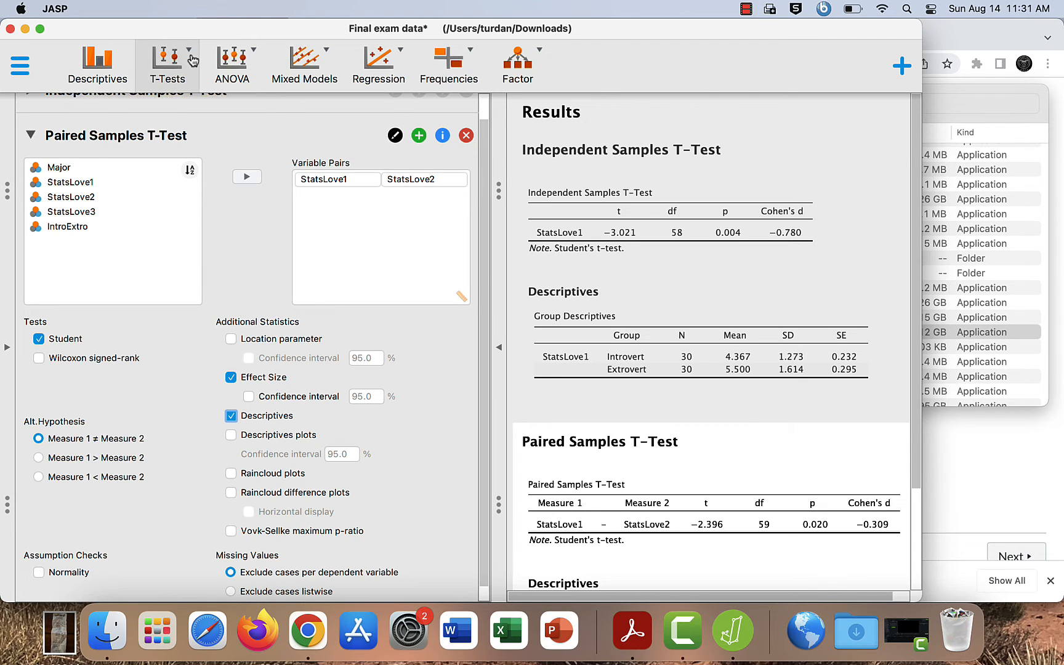
pyautogui.click(193, 166)
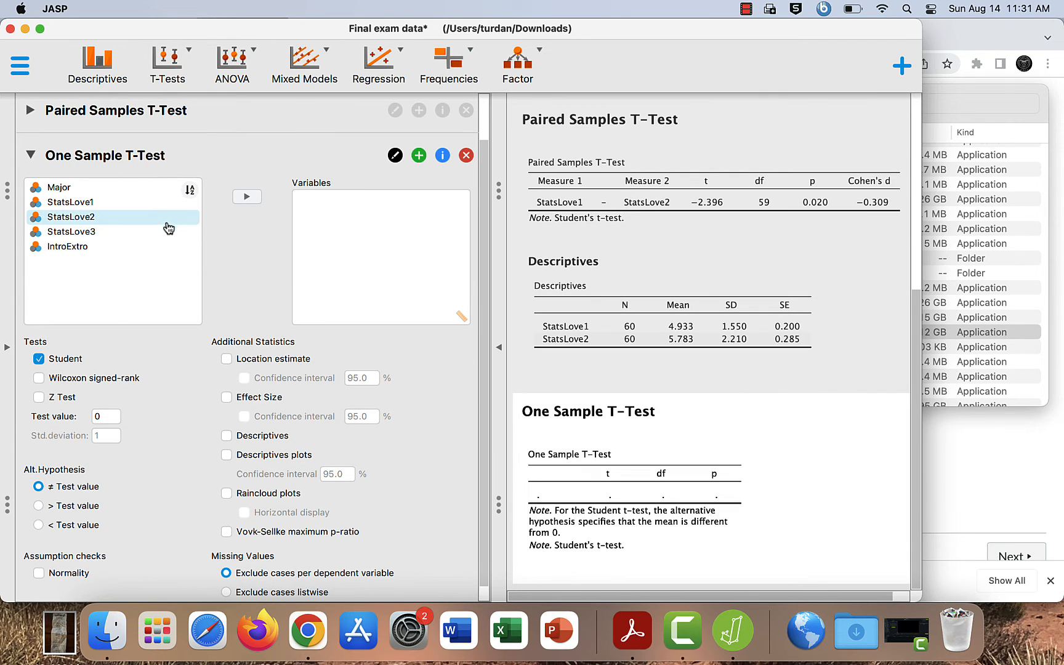
pyautogui.click(168, 232)
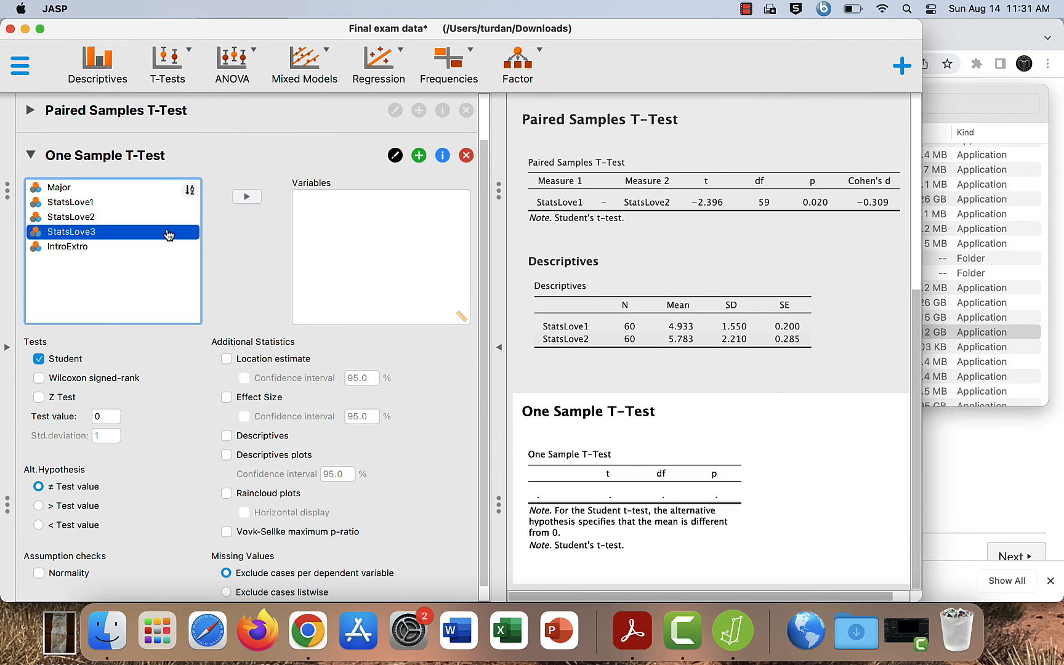
pyautogui.click(244, 198)
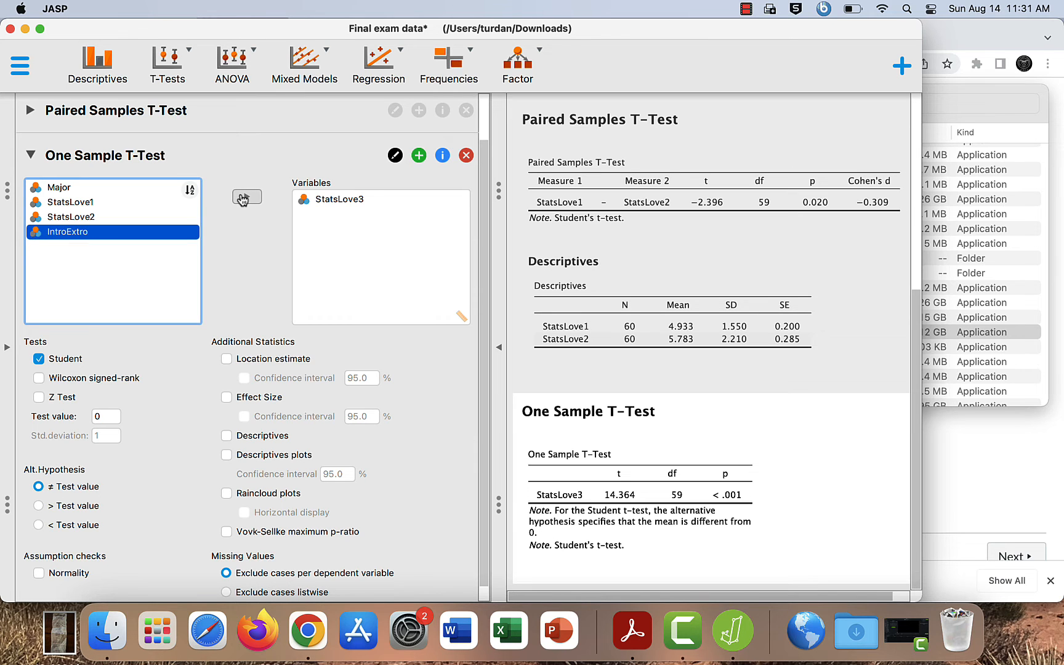
# Step: Set the test value of the One Sample T-Test to 4
pyautogui.hscroll(1, 645, 445)
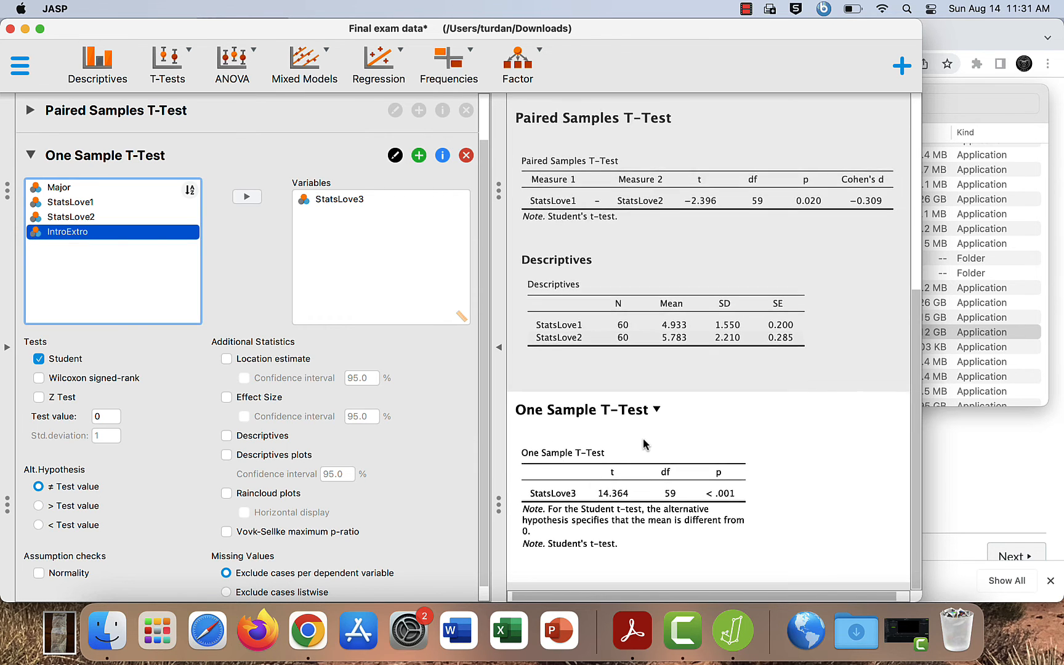
pyautogui.scroll(1, 645, 444)
pyautogui.scroll(1, 644, 445)
pyautogui.scroll(-1, 644, 445)
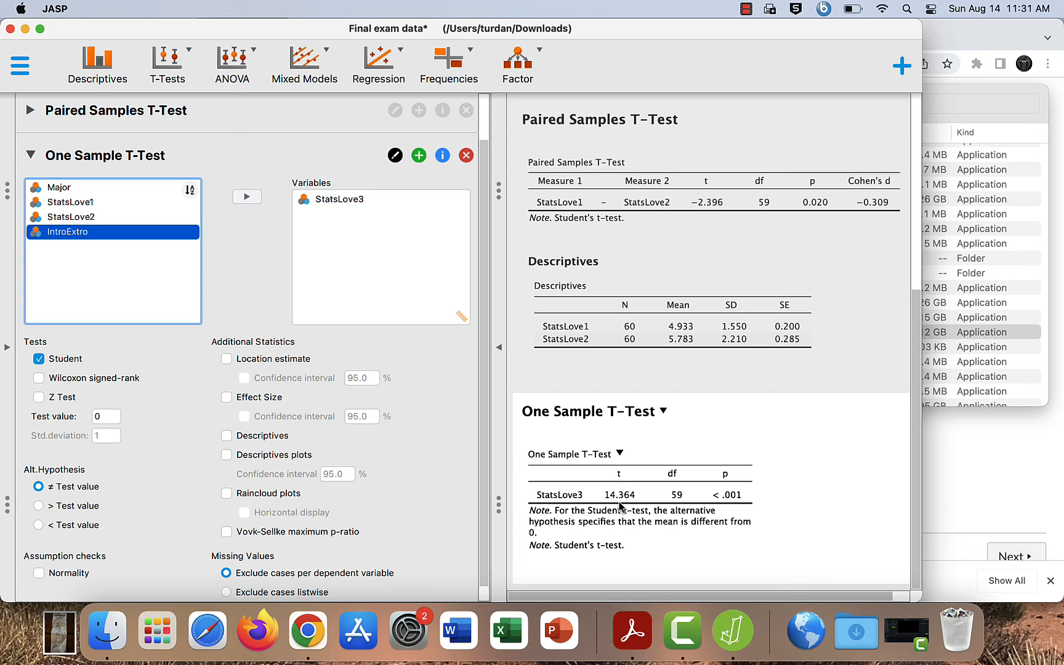
pyautogui.click(105, 417)
pyautogui.press('BackSpace')
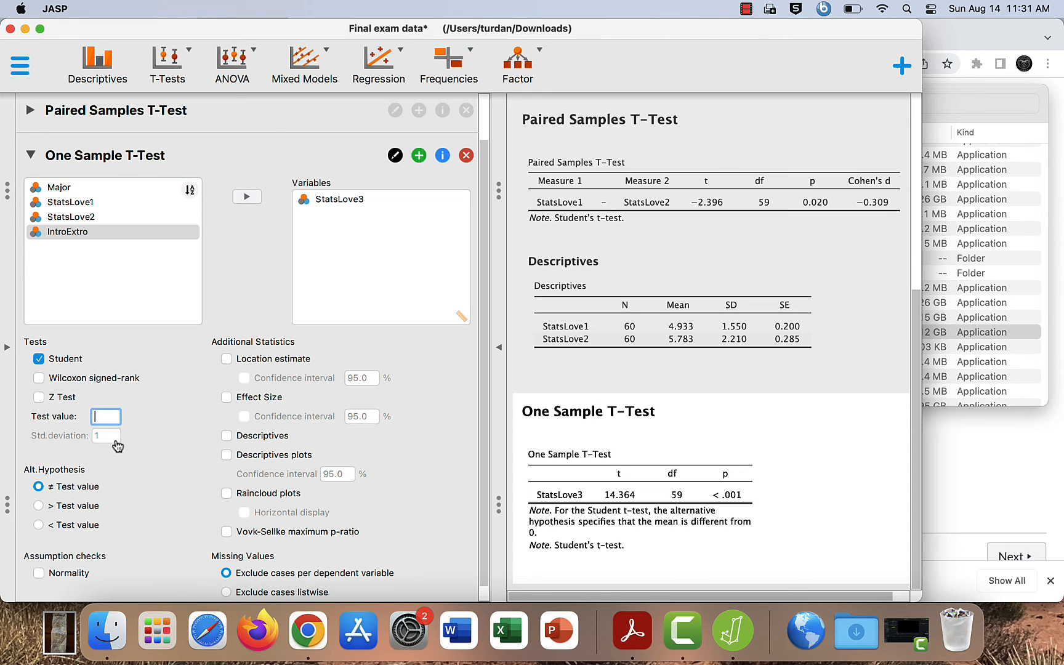
pyautogui.write('4')
pyautogui.press('Return')
# Step: Add the effect size and location estimate to the One Sample T-Test, and collapse the analysis options to show only the results
pyautogui.click(227, 398)
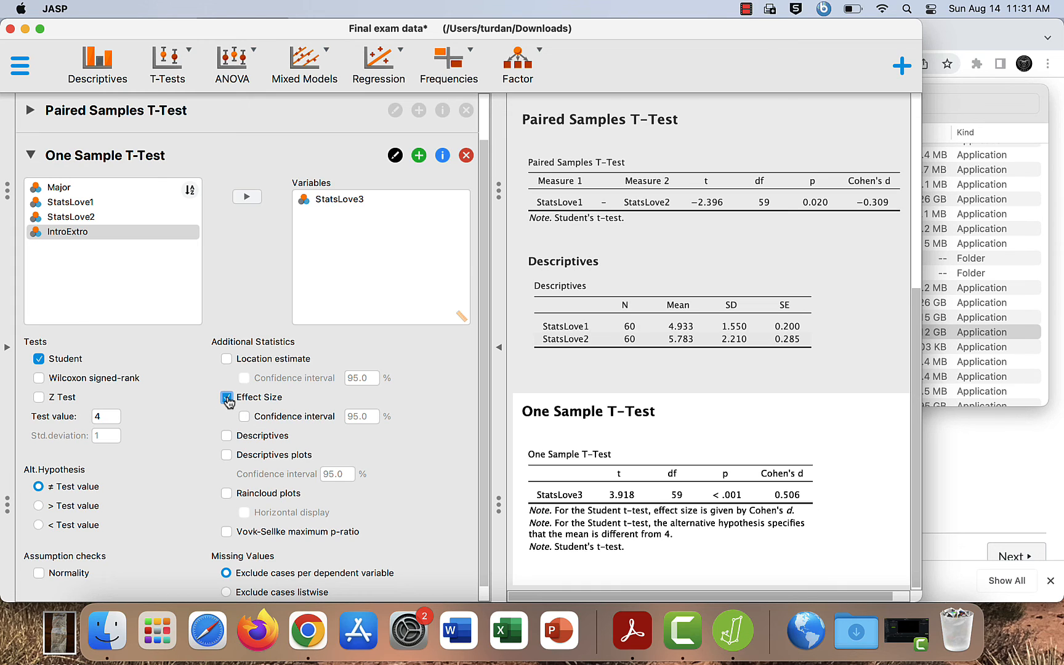
pyautogui.click(227, 359)
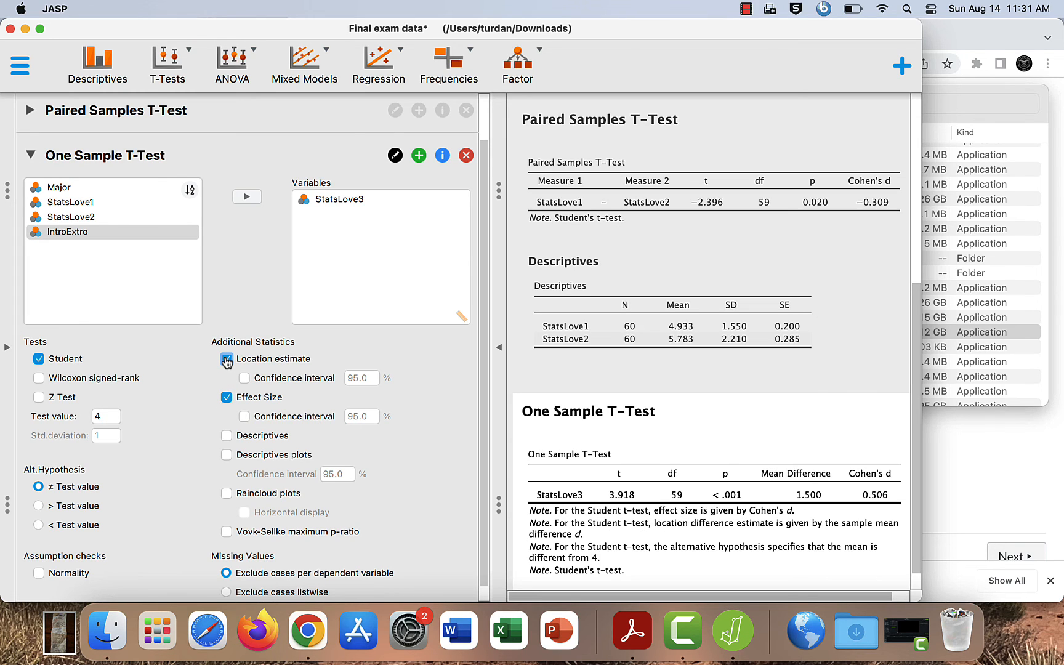
pyautogui.click(501, 397)
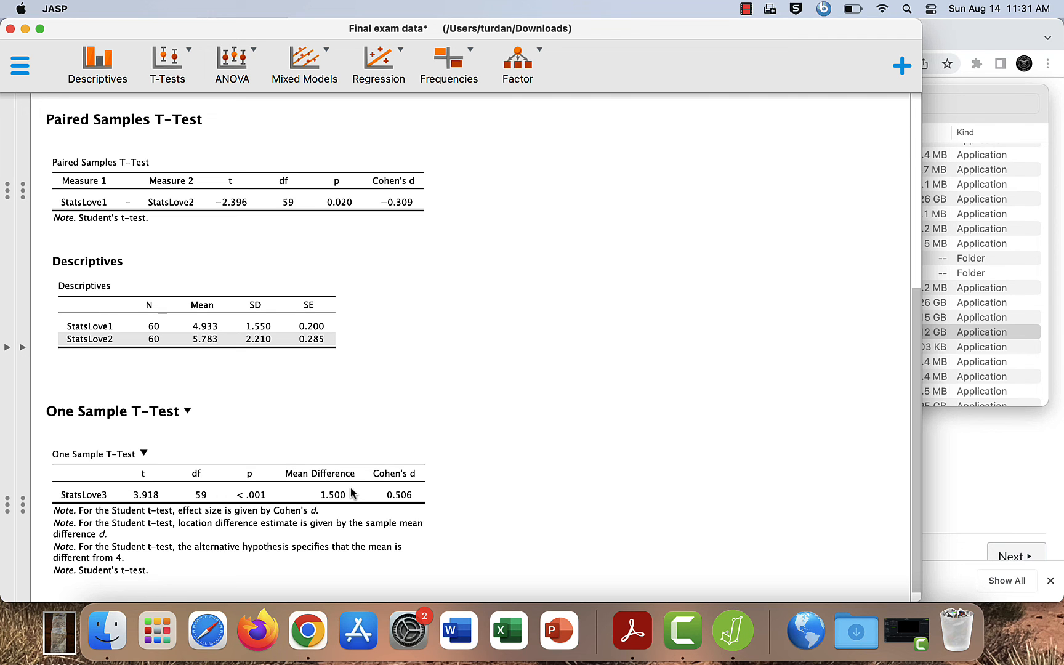
pyautogui.click(680, 634)
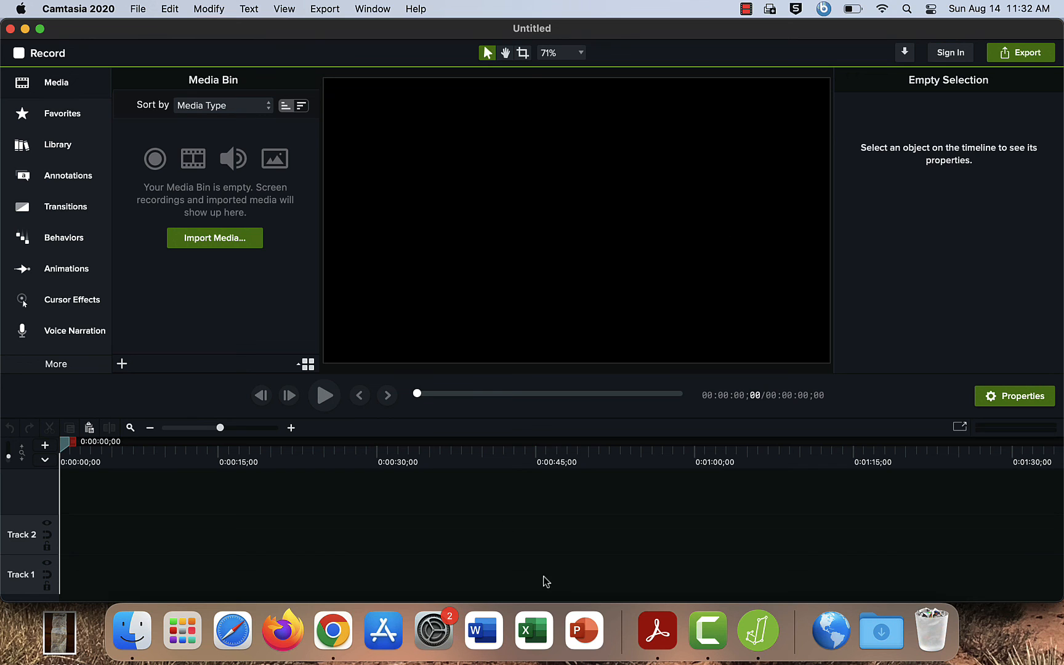
pyautogui.click(762, 642)
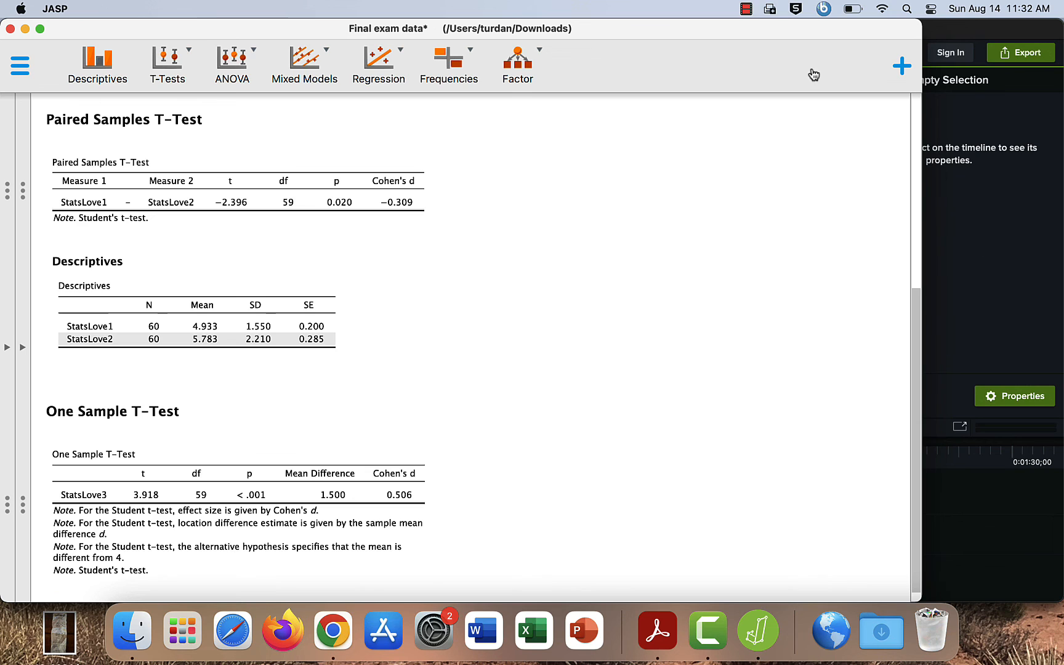
pyautogui.click(746, 10)
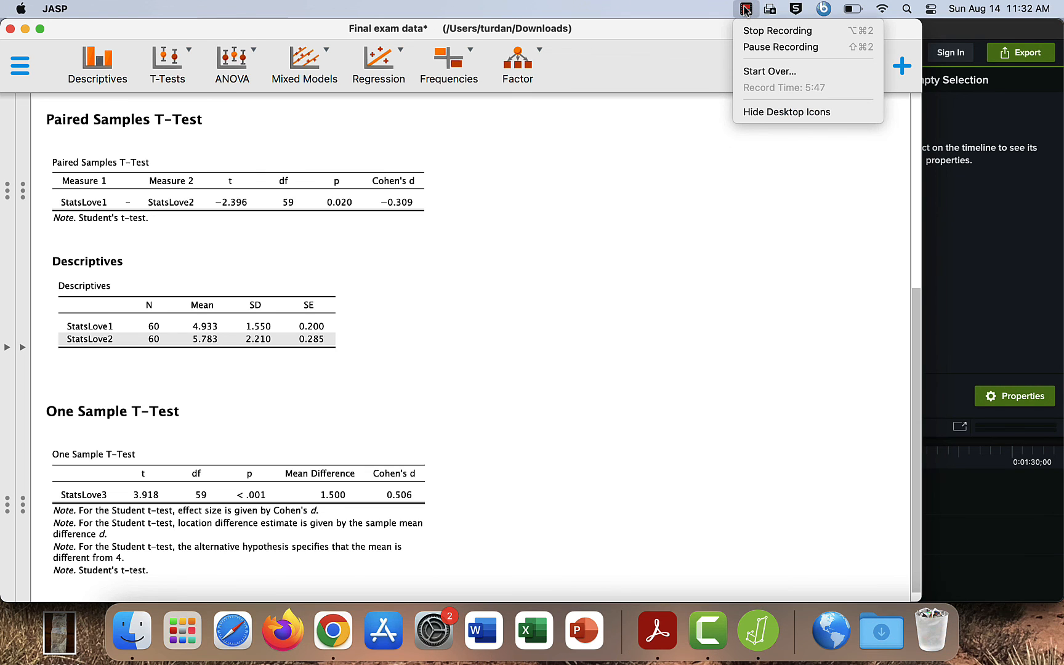